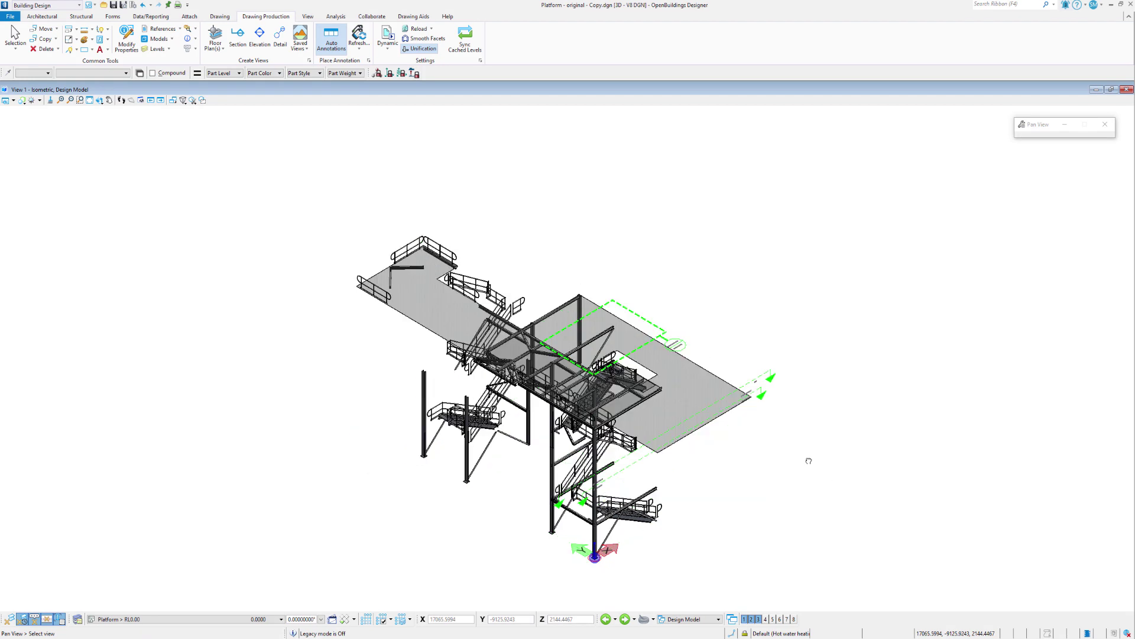
Step: Pan the isometric platform model and place the Grid Systems dialog beside it
left_click_drag(806, 459, 767, 437)
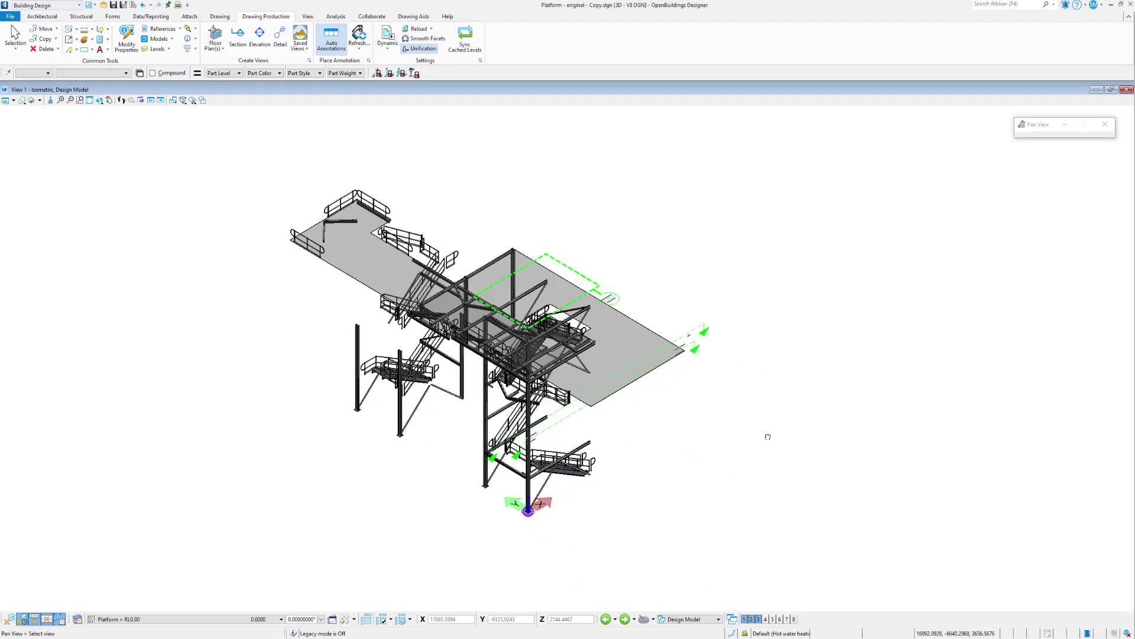
right_click(772, 452)
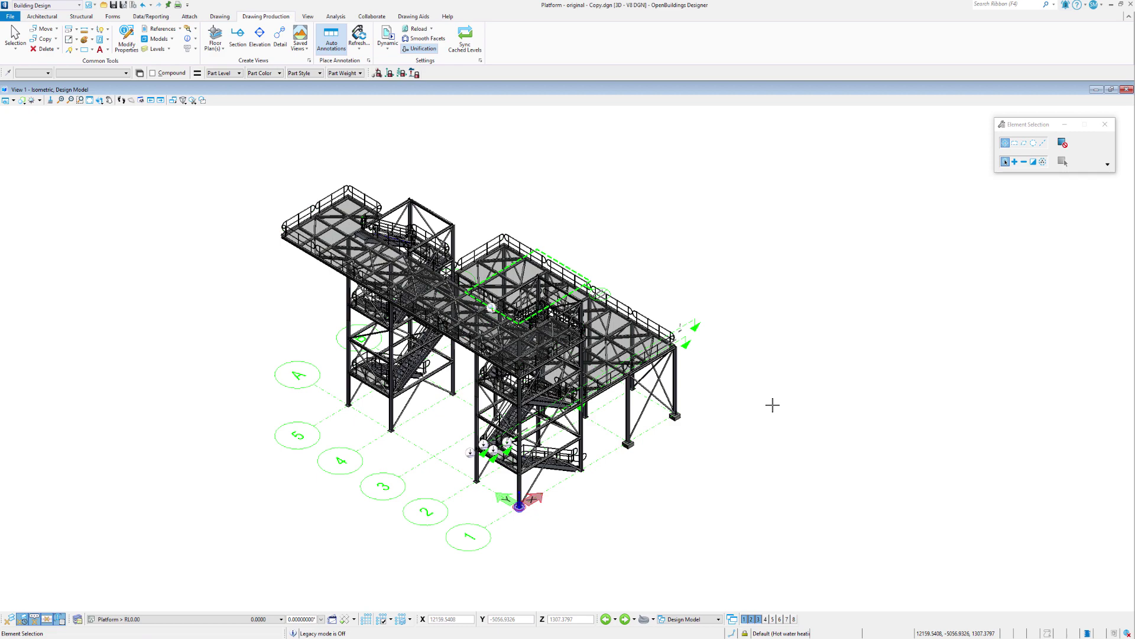
left_click_drag(704, 195, 687, 104)
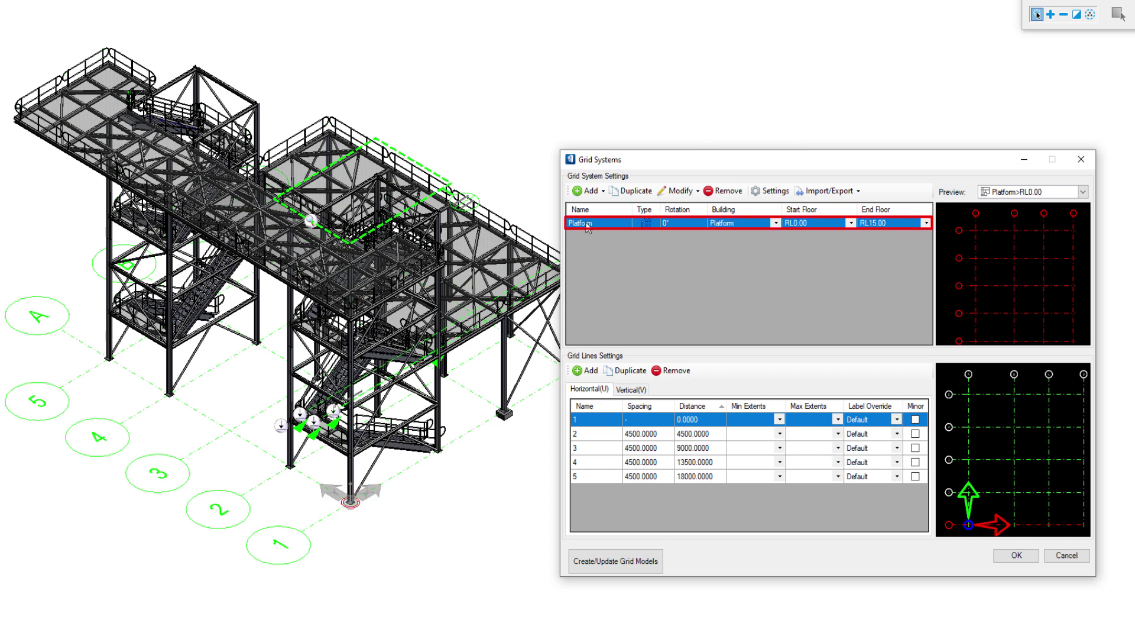
Step: Check the grid type list and vertical lines, then rename horizontal grid line 1 to 1A
left_click(604, 191)
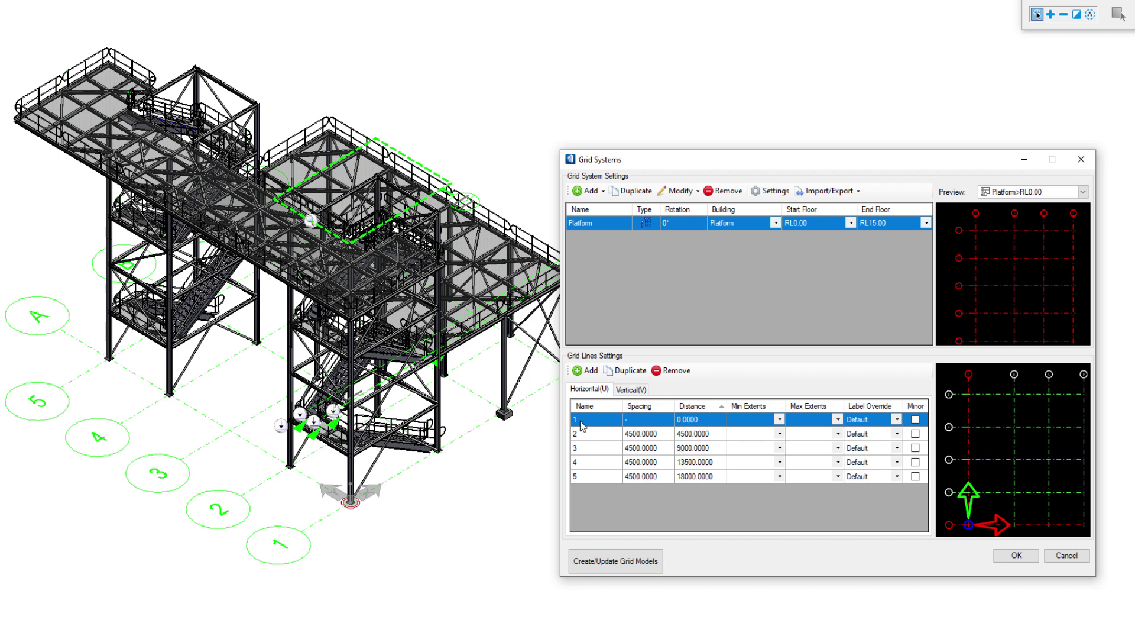
left_click(632, 390)
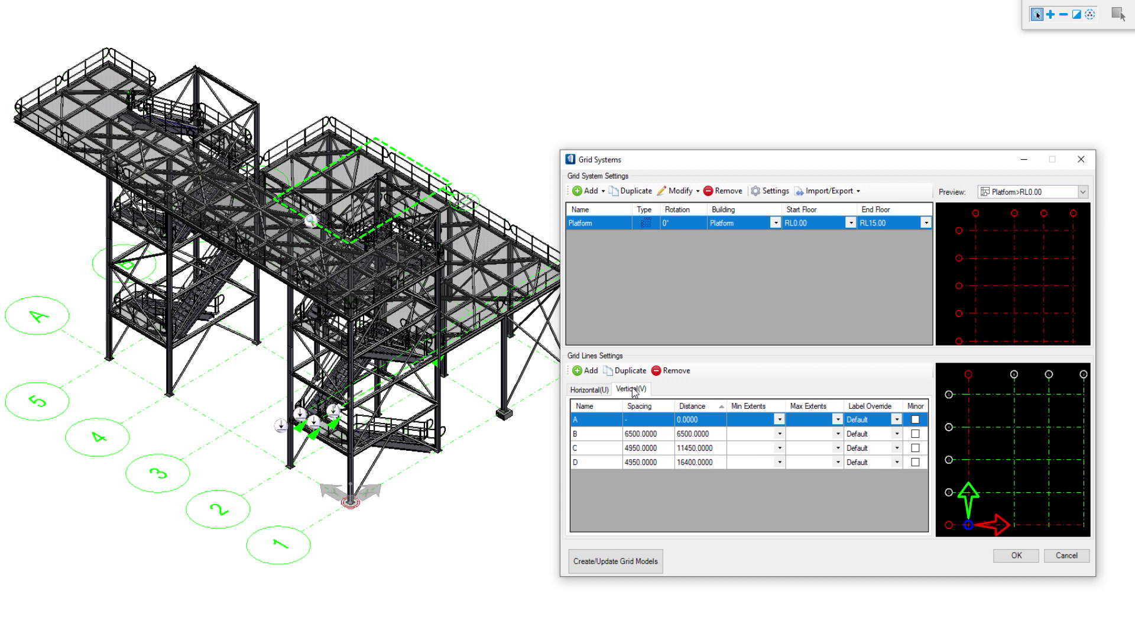
left_click(589, 389)
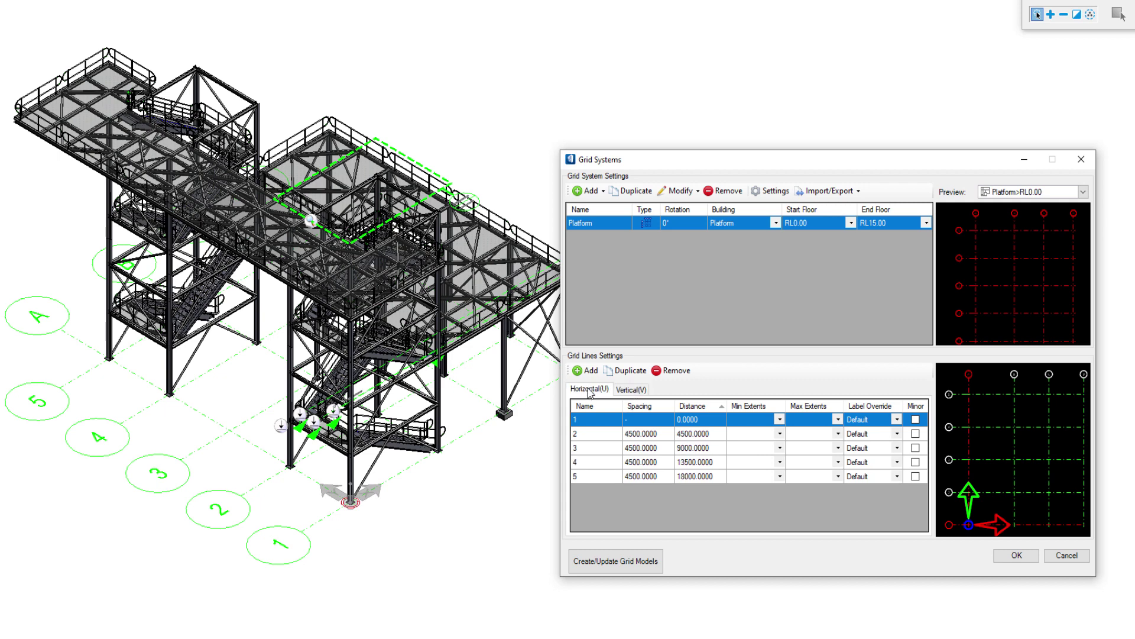
left_click(579, 419)
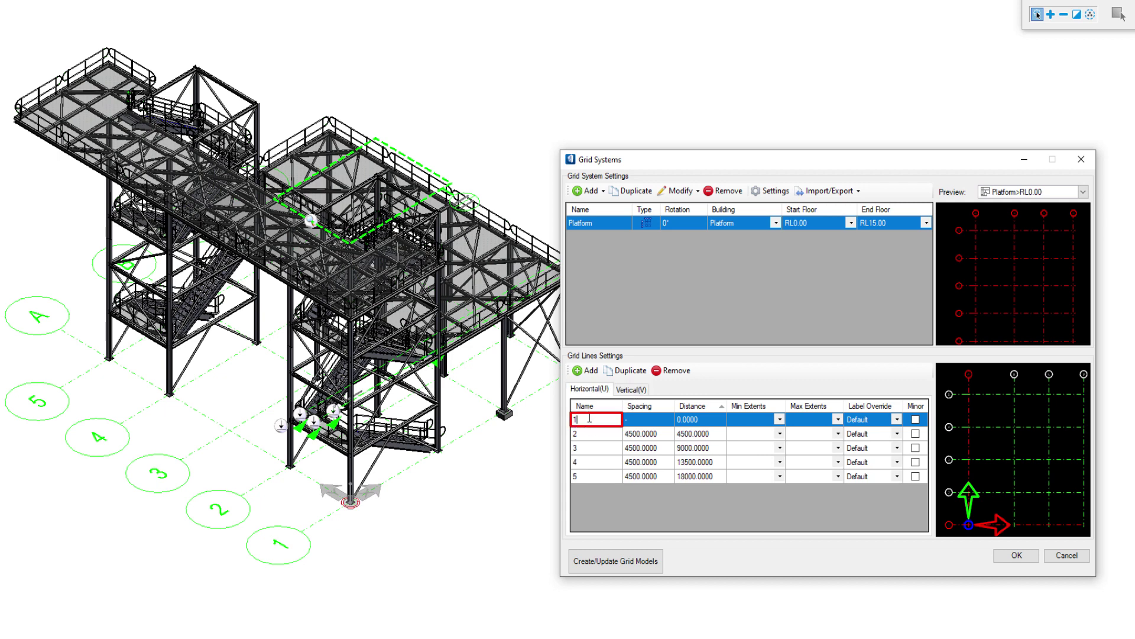
type("A")
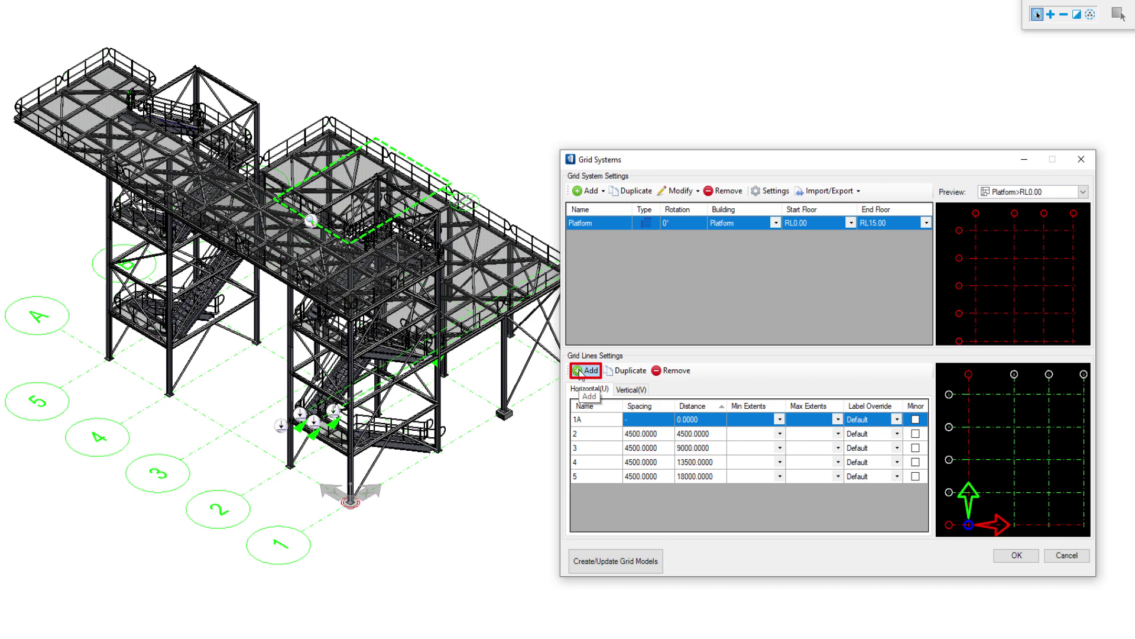
Step: Add a sixth horizontal grid line and change its spacing from 4500 to 3000
left_click(583, 371)
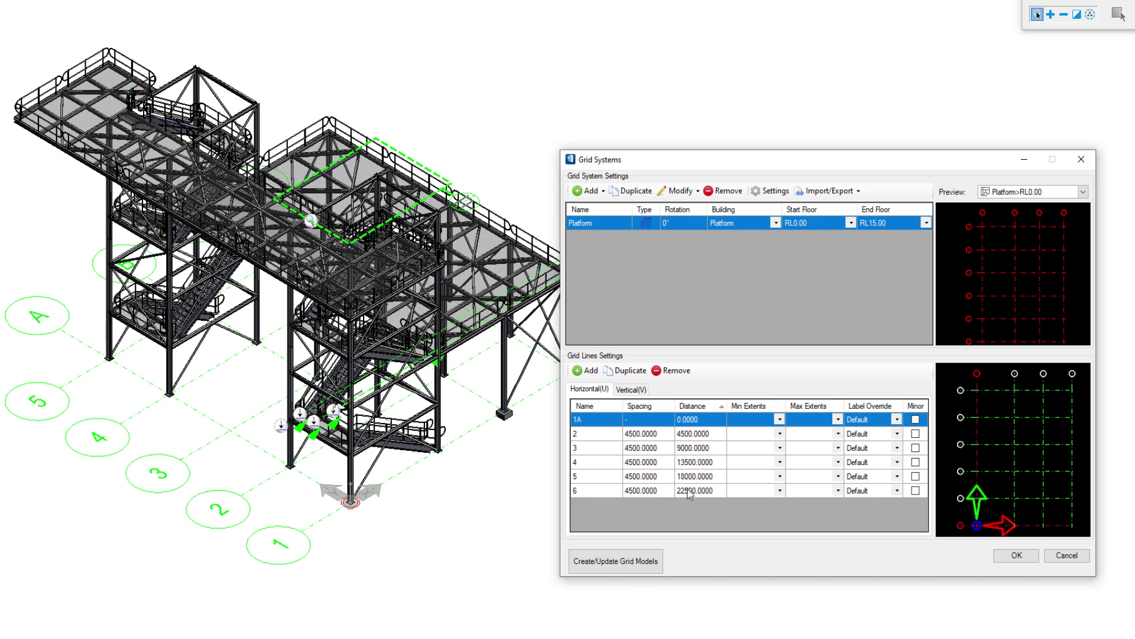
left_click(645, 490)
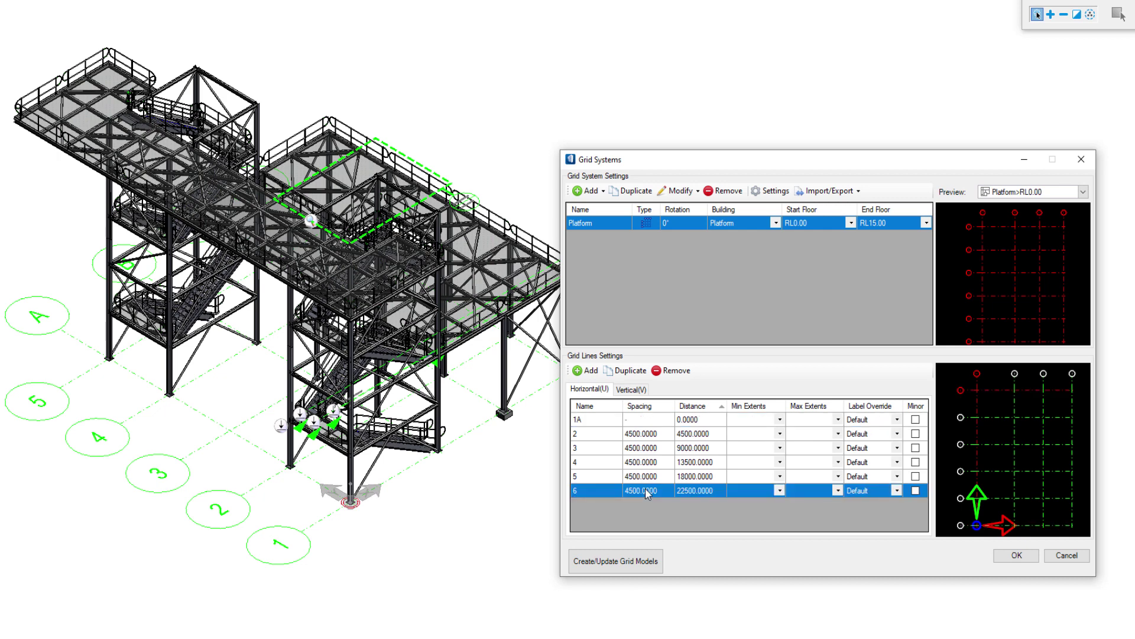
left_click(647, 490)
left_click_drag(672, 493, 618, 482)
type("3000")
left_click(692, 490)
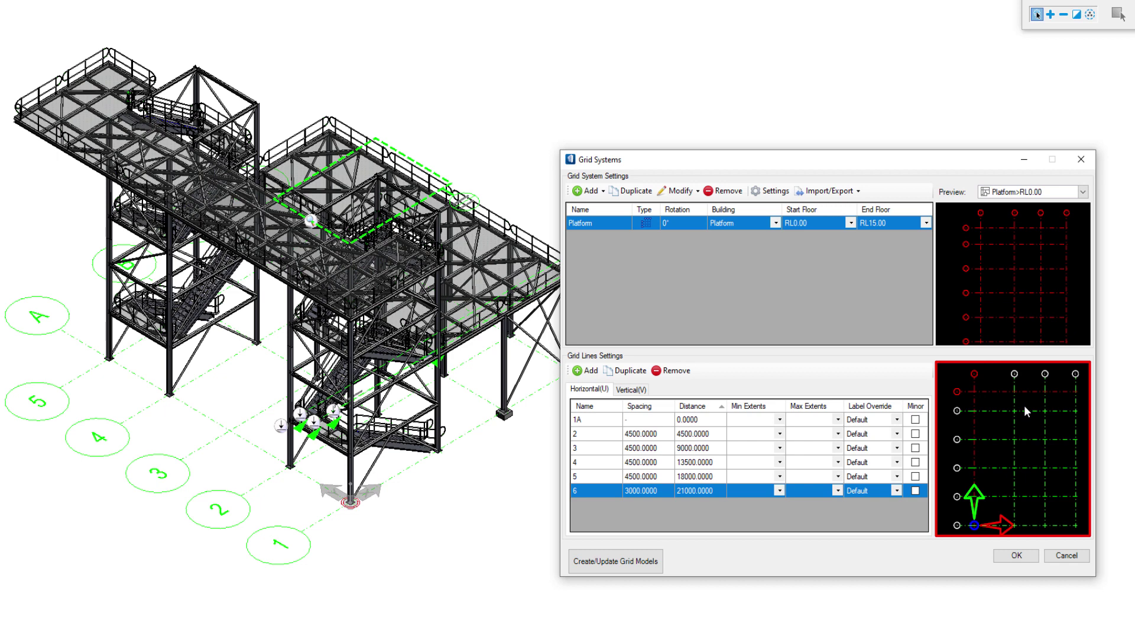
left_click(747, 419)
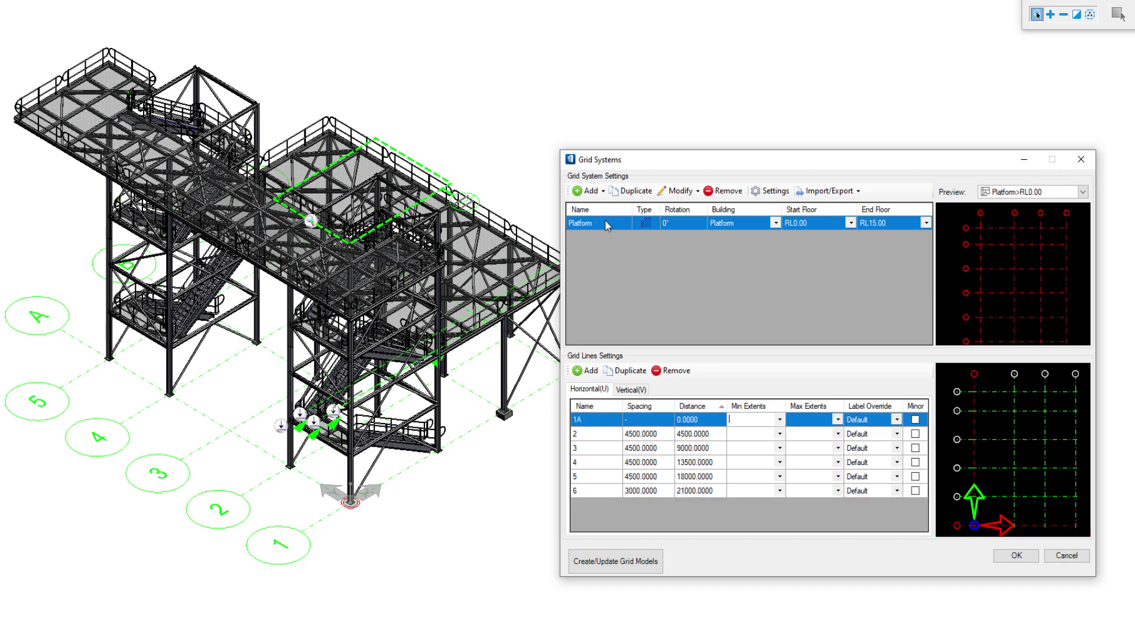
left_click(682, 225)
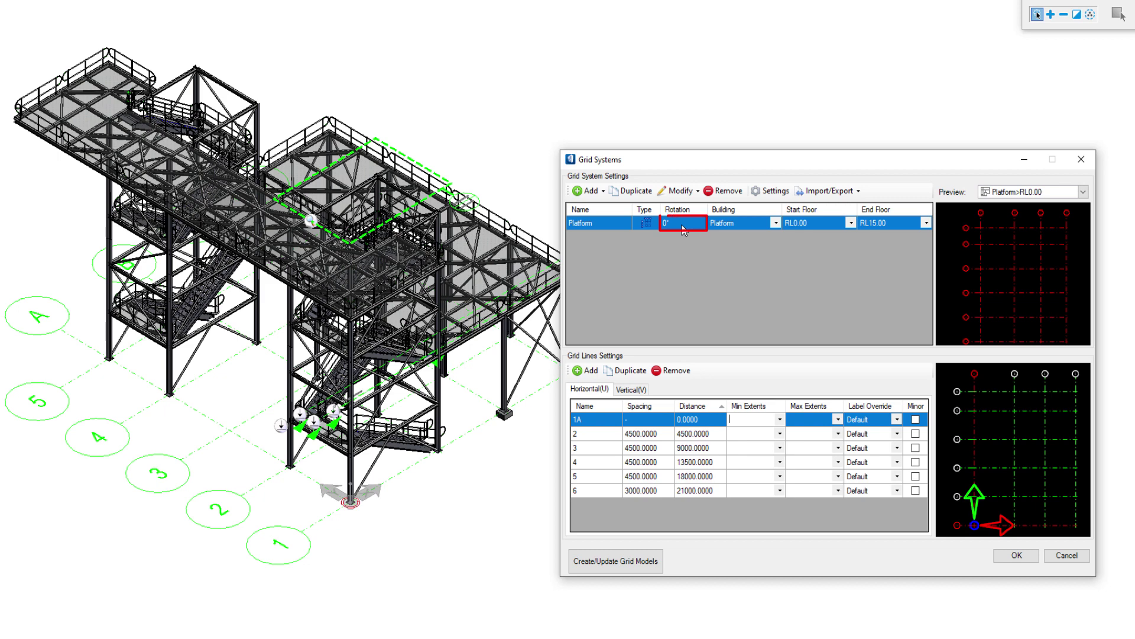
left_click(776, 224)
left_click(776, 224)
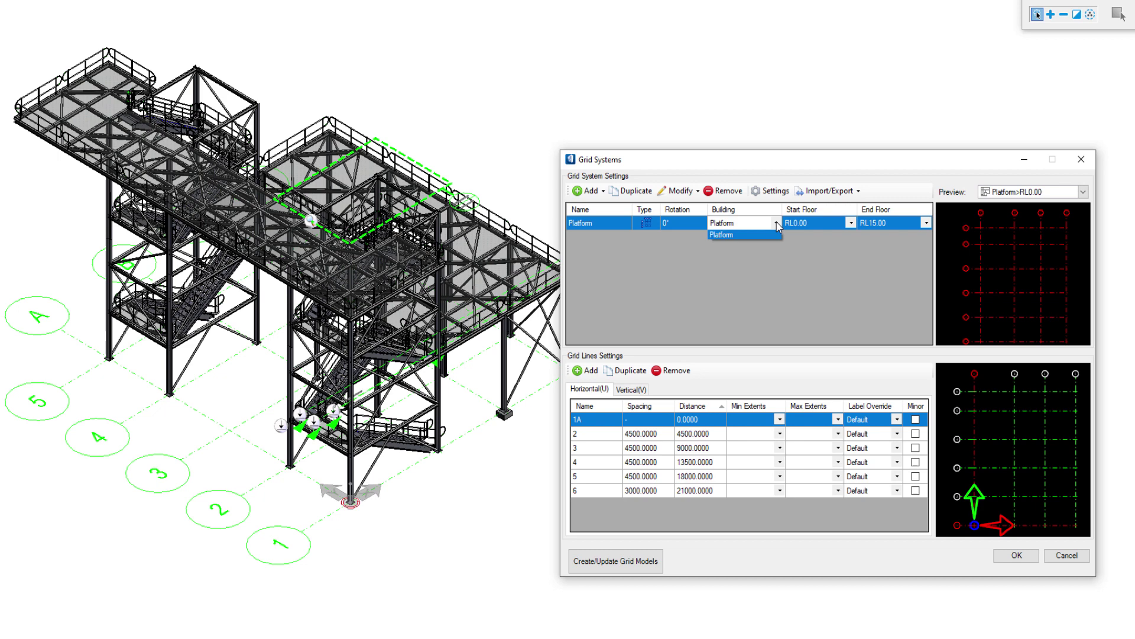
left_click(768, 235)
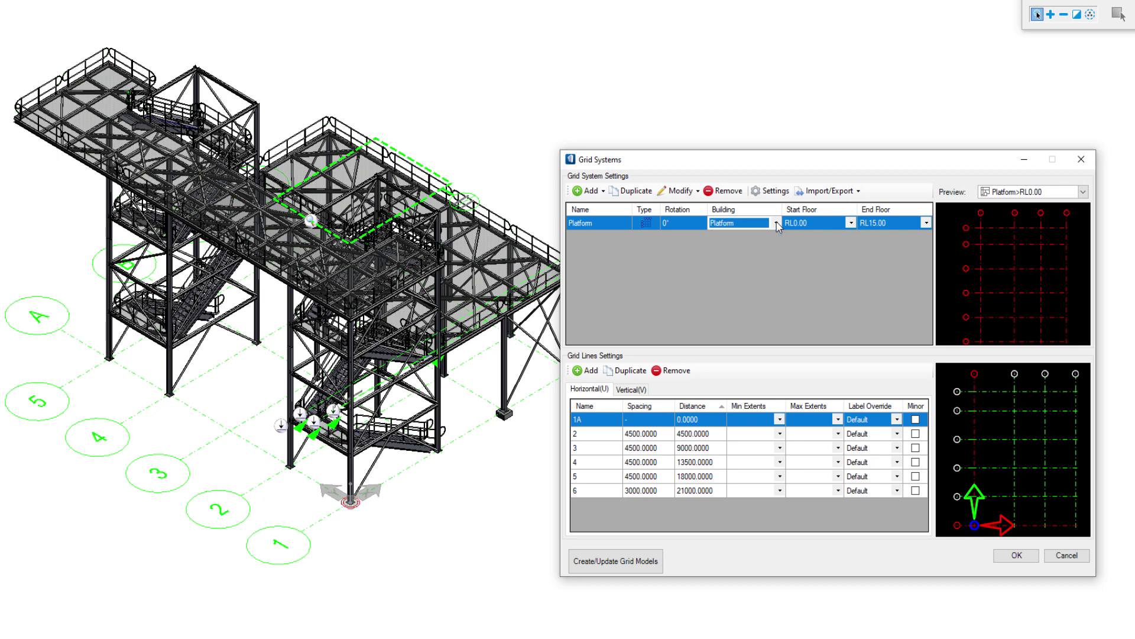
left_click(852, 225)
left_click(852, 226)
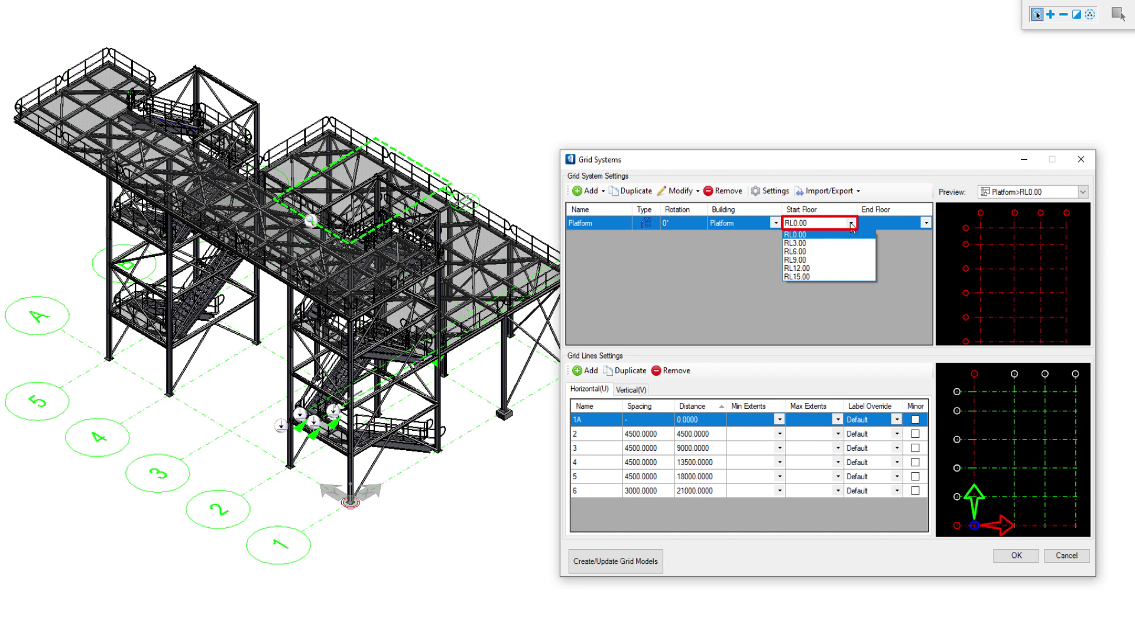
left_click(852, 226)
left_click(926, 223)
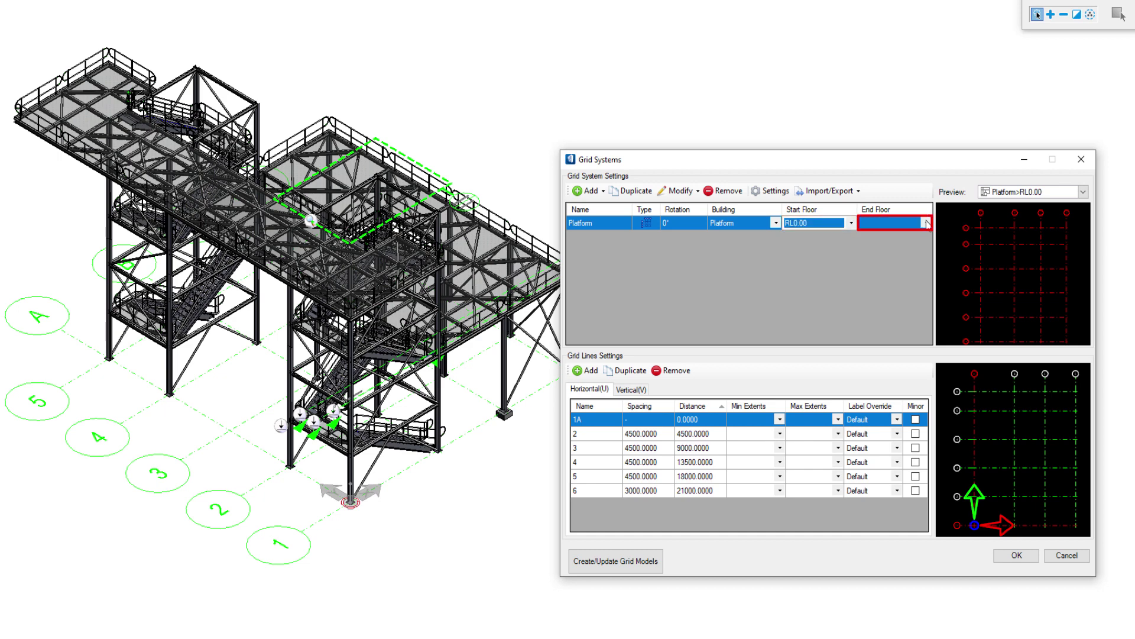
left_click(926, 223)
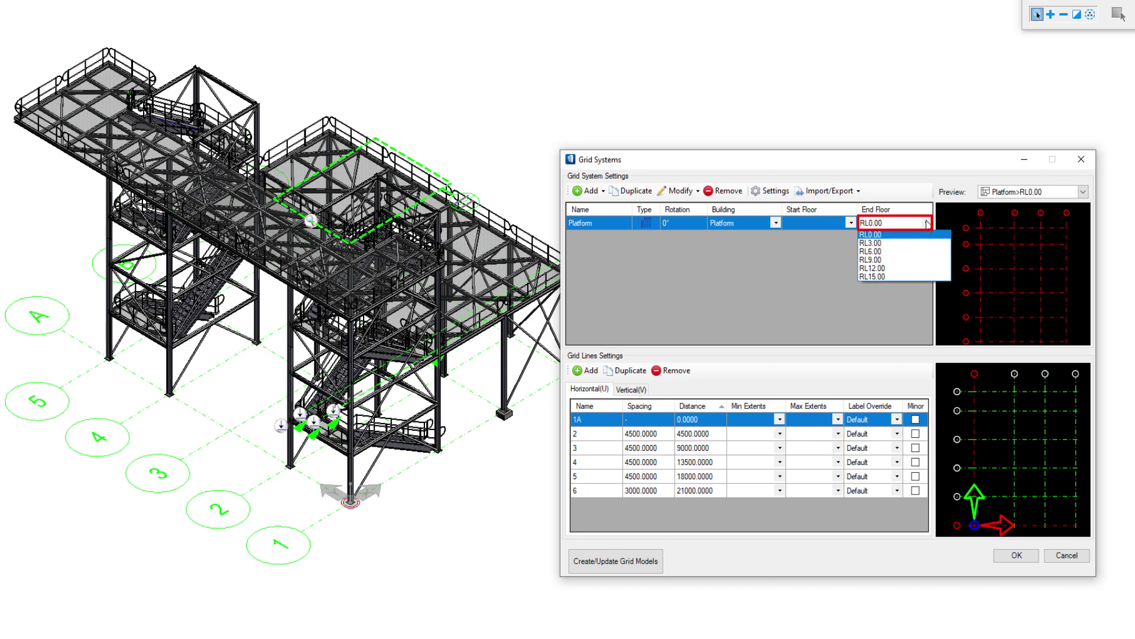
left_click(875, 277)
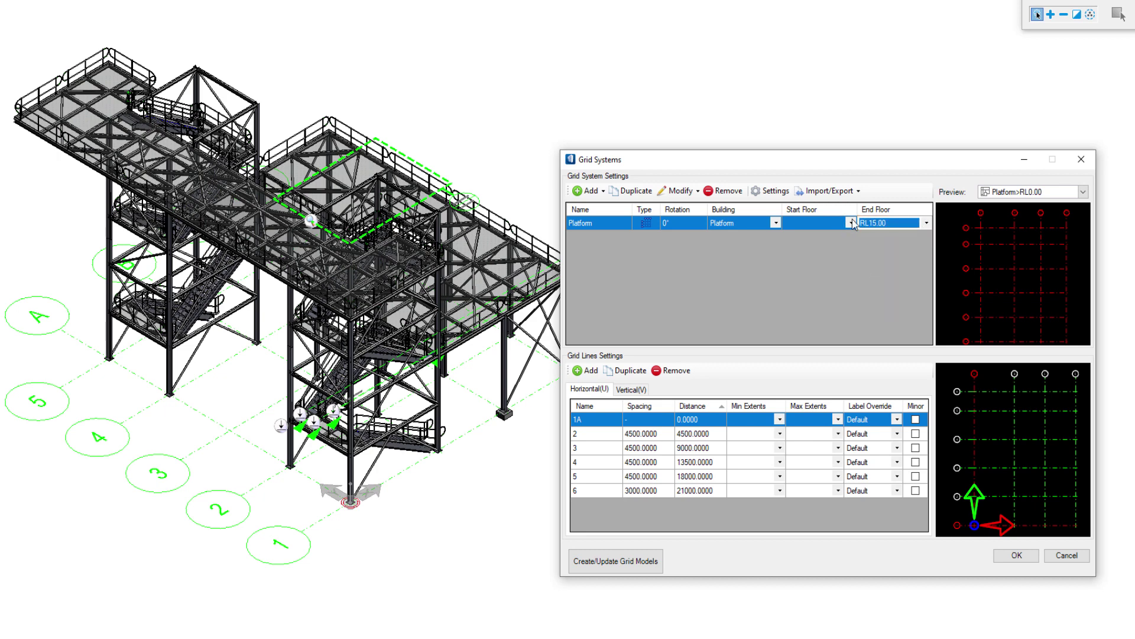
left_click(852, 223)
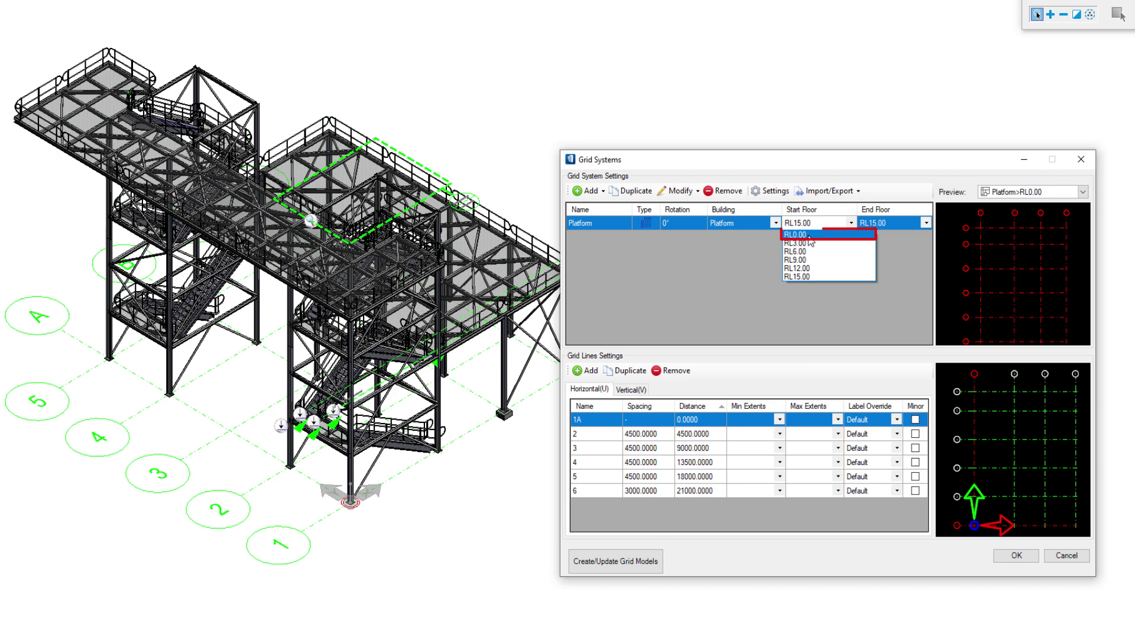
left_click(813, 233)
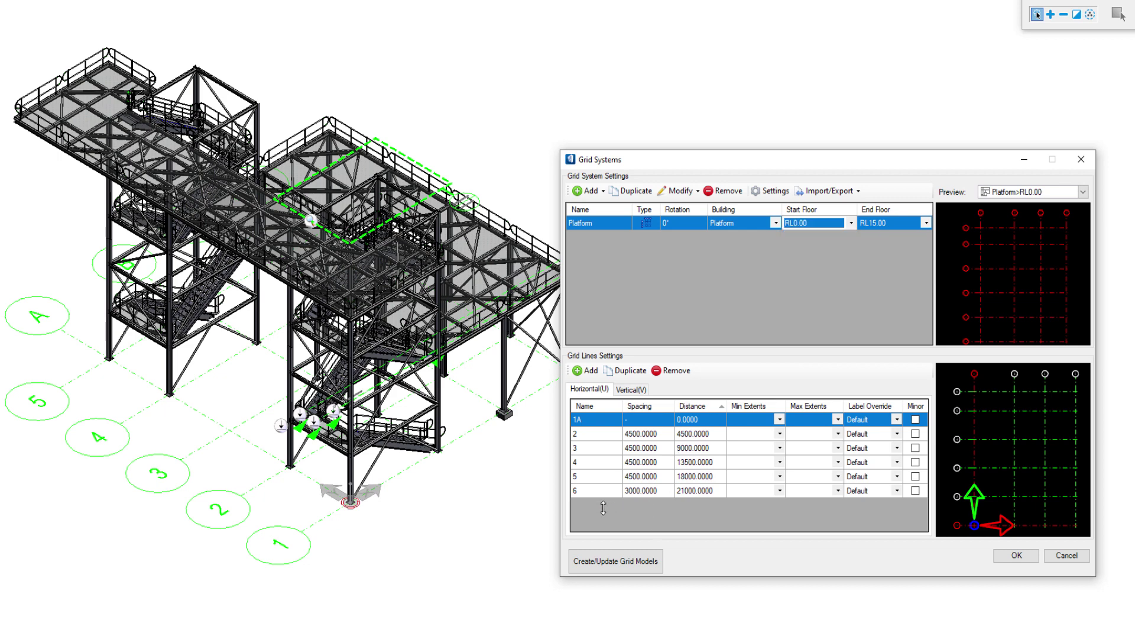
left_click(1021, 559)
Step: Apply the Grid Systems changes and zoom to see bubbles 1A through 6
left_click(1018, 556)
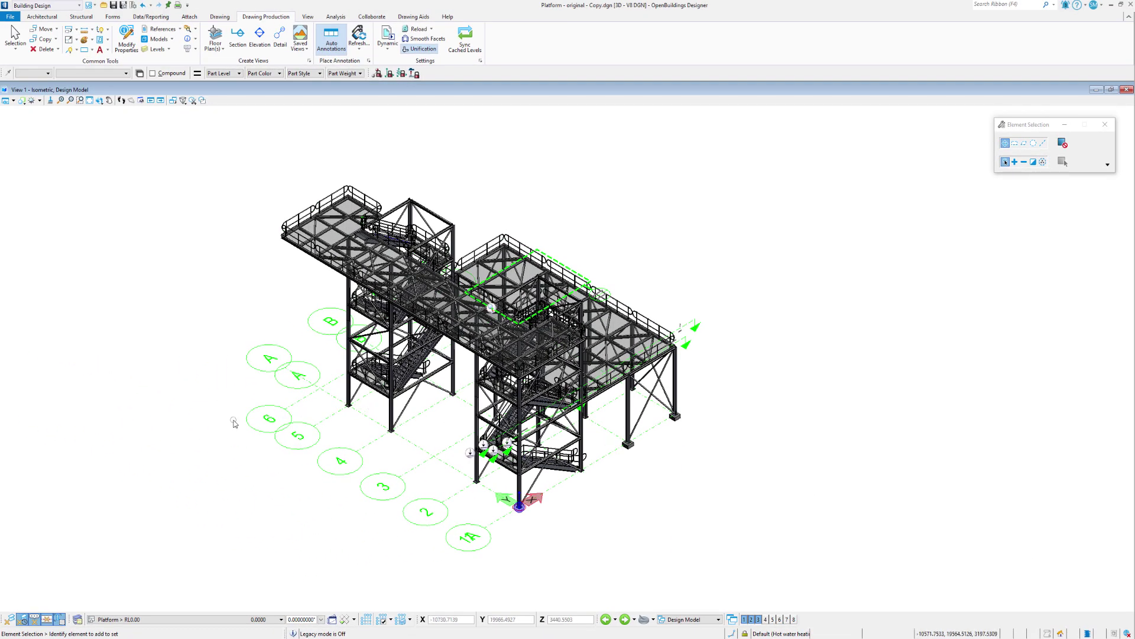
scroll(234, 414, "down", 2)
scroll(267, 412, "up", 2)
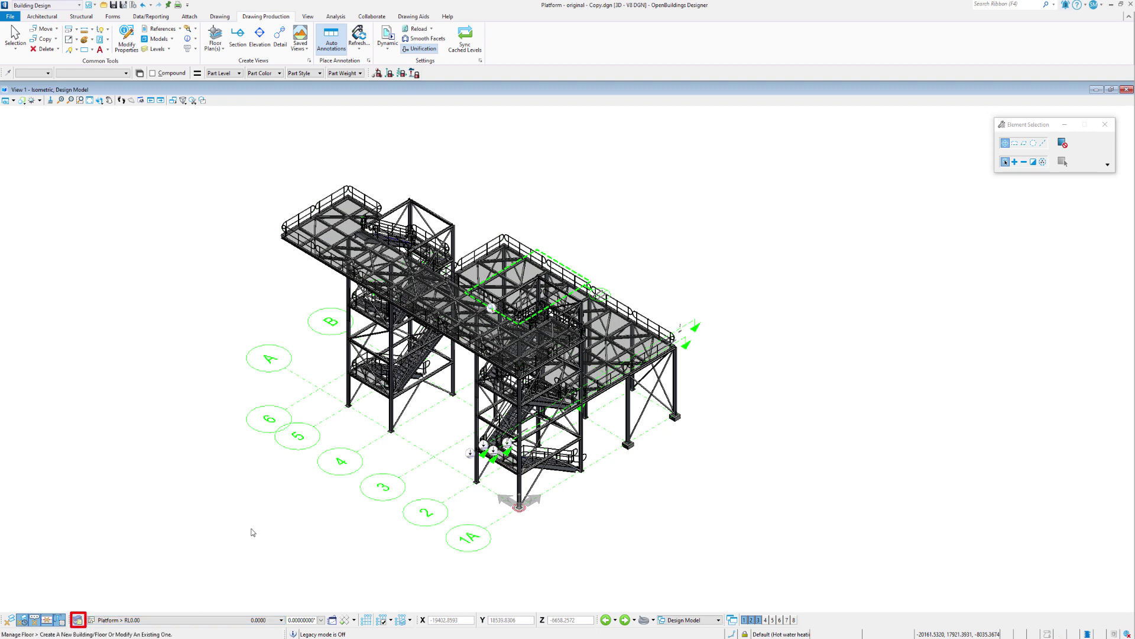
Step: Expand BuildingTemplate_AU > Site and add a building renamed from New Building 1 to 'Site Building'
left_click_drag(740, 223, 524, 234)
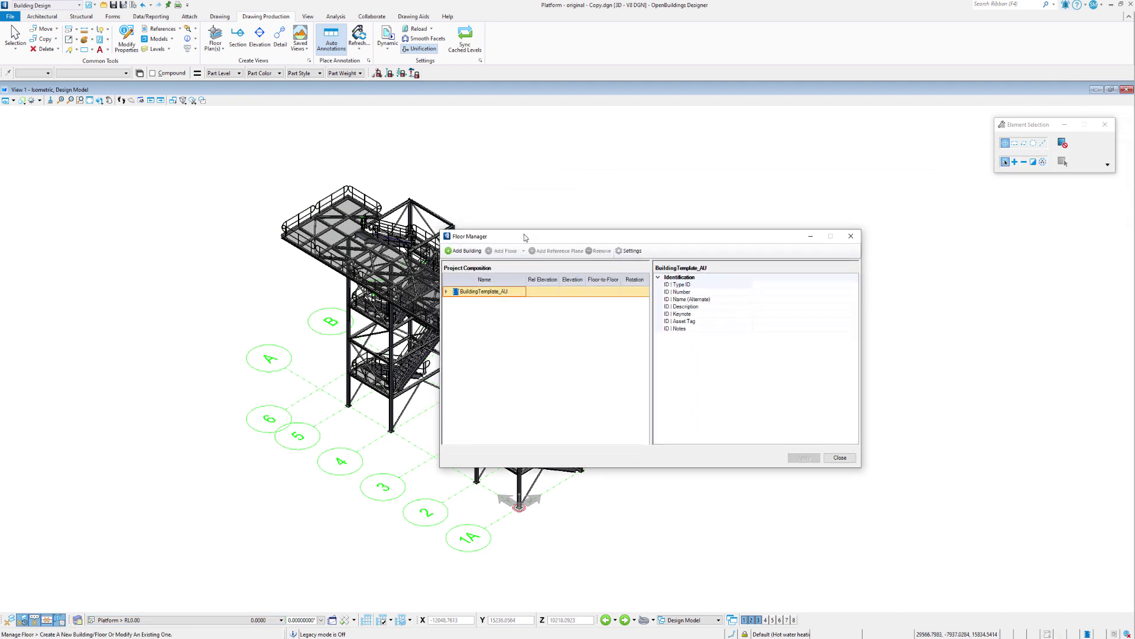
left_click(448, 292)
left_click(457, 302)
left_click(474, 302)
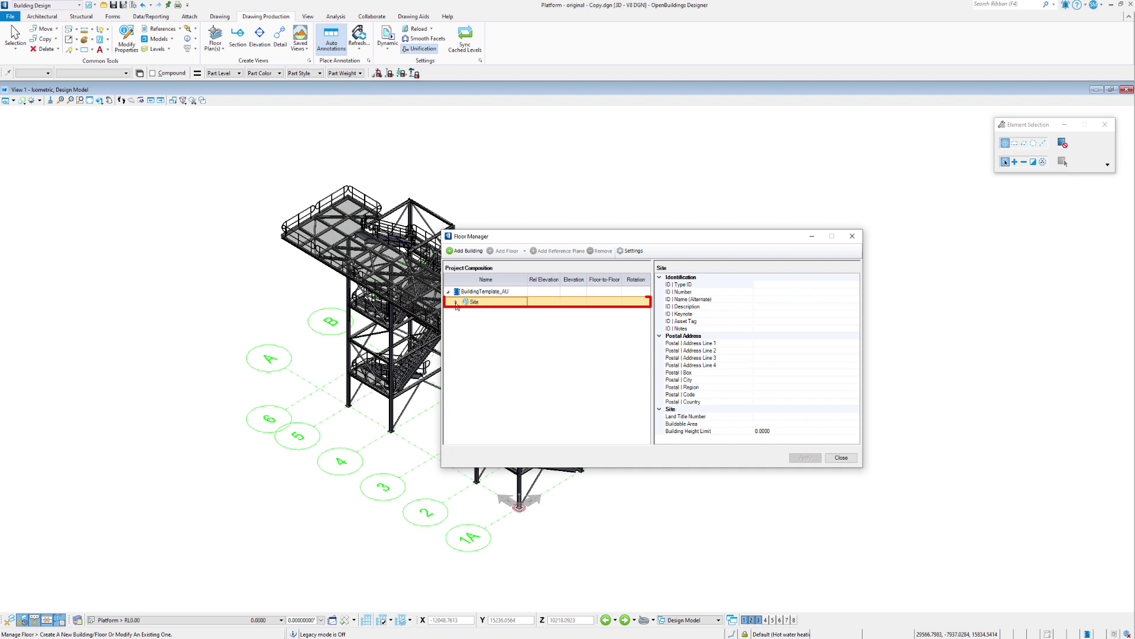
left_click(465, 312)
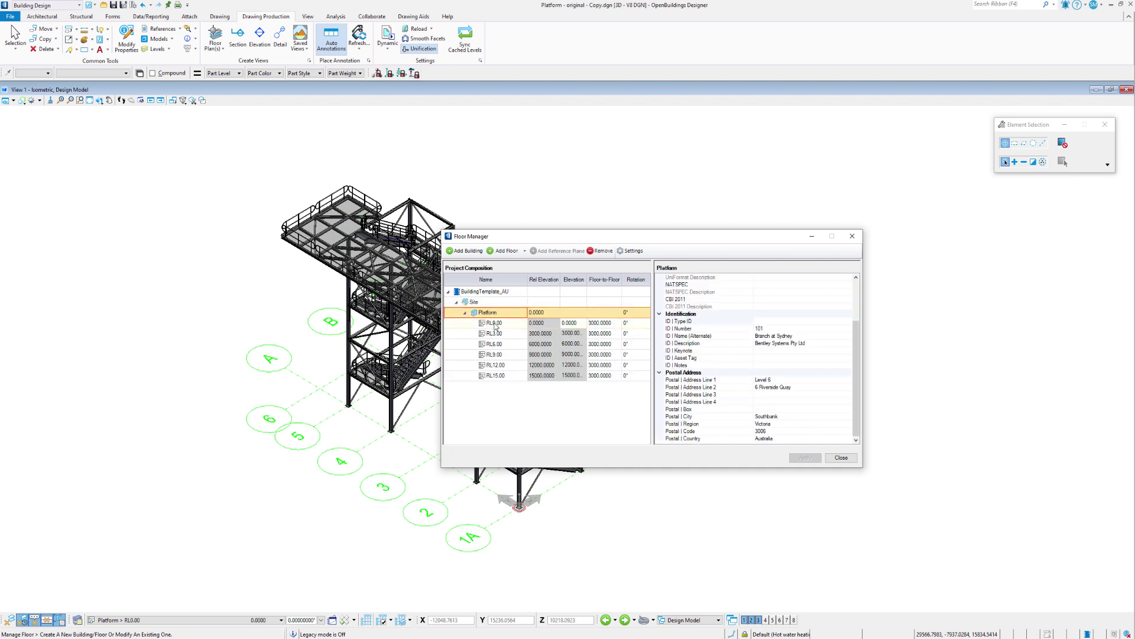
left_click(465, 251)
double_click(486, 313)
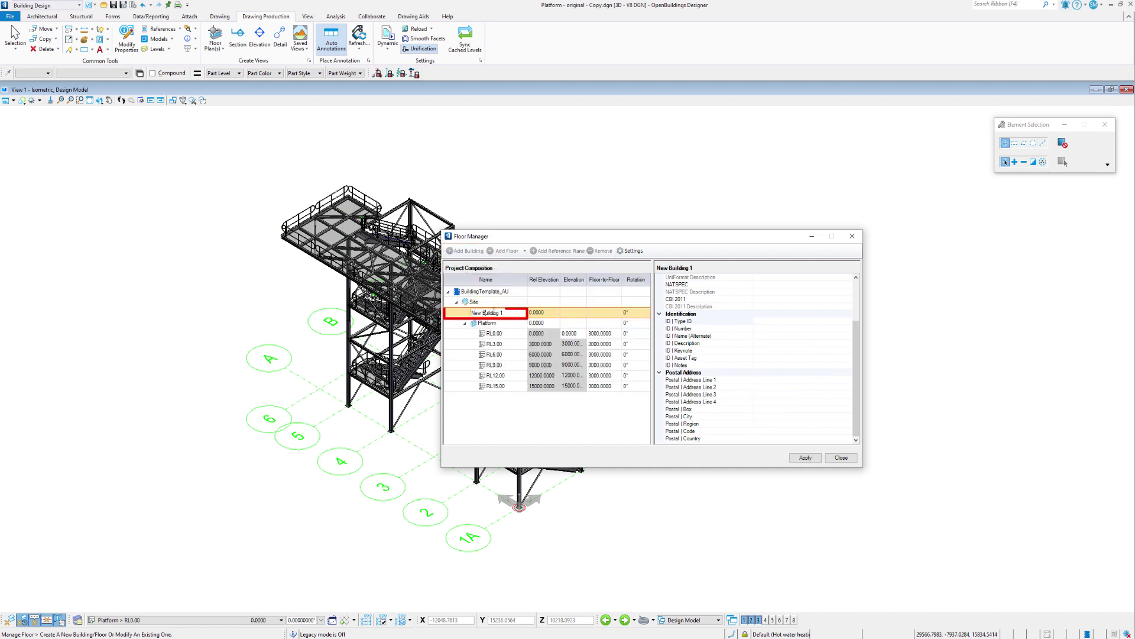
key("BackSpace")
key("Return")
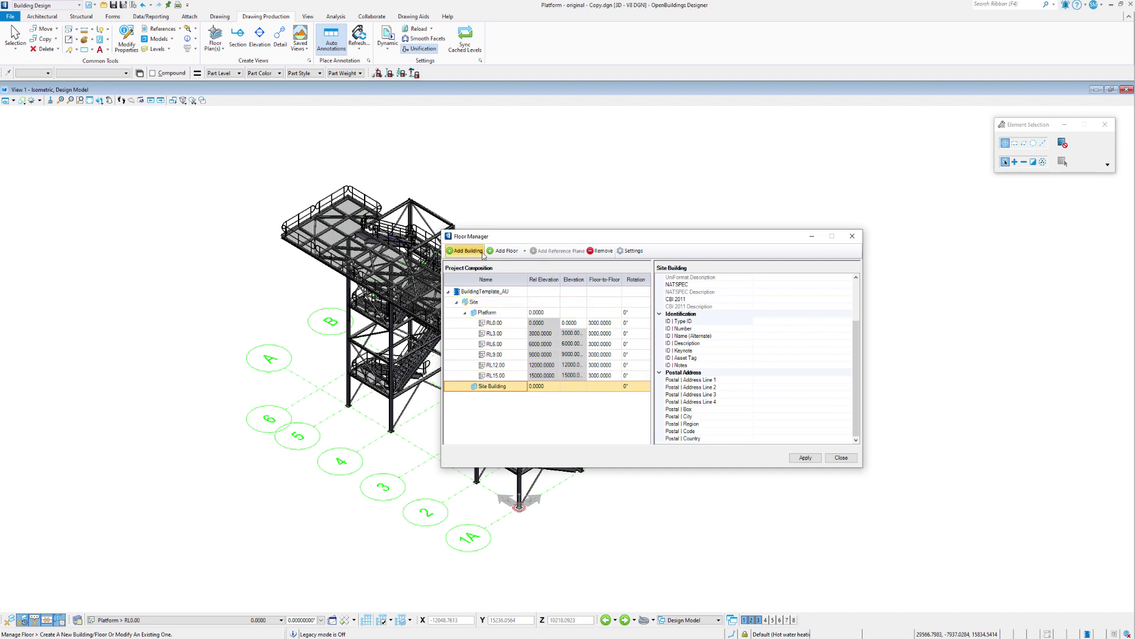
Step: Add Floor 1 and Floor 2 under Site Building
left_click(505, 252)
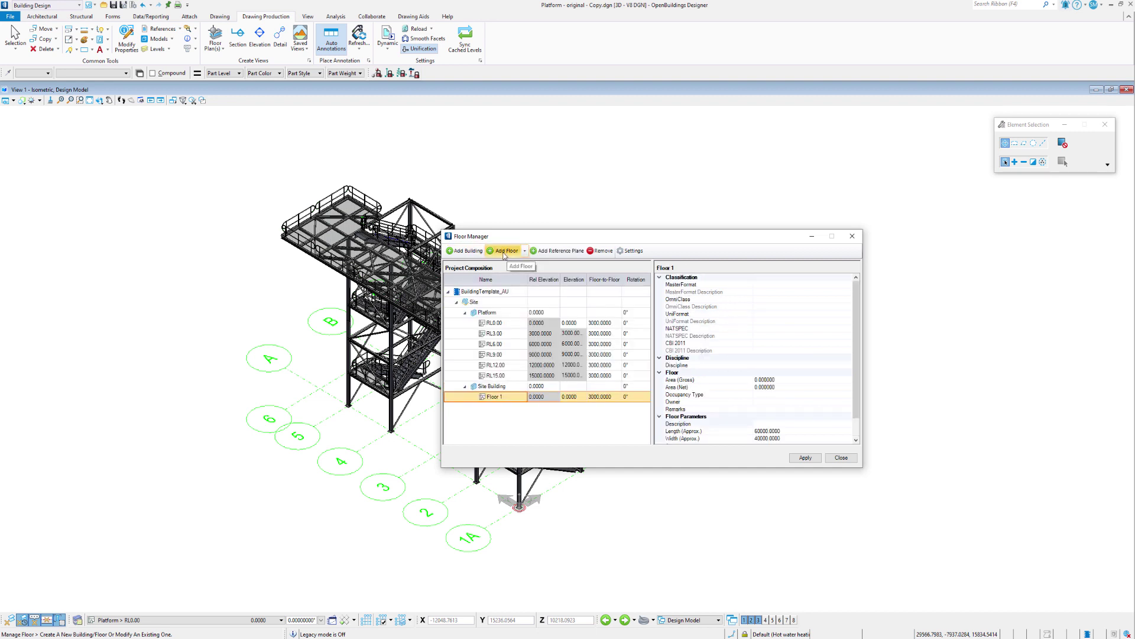
left_click(496, 399)
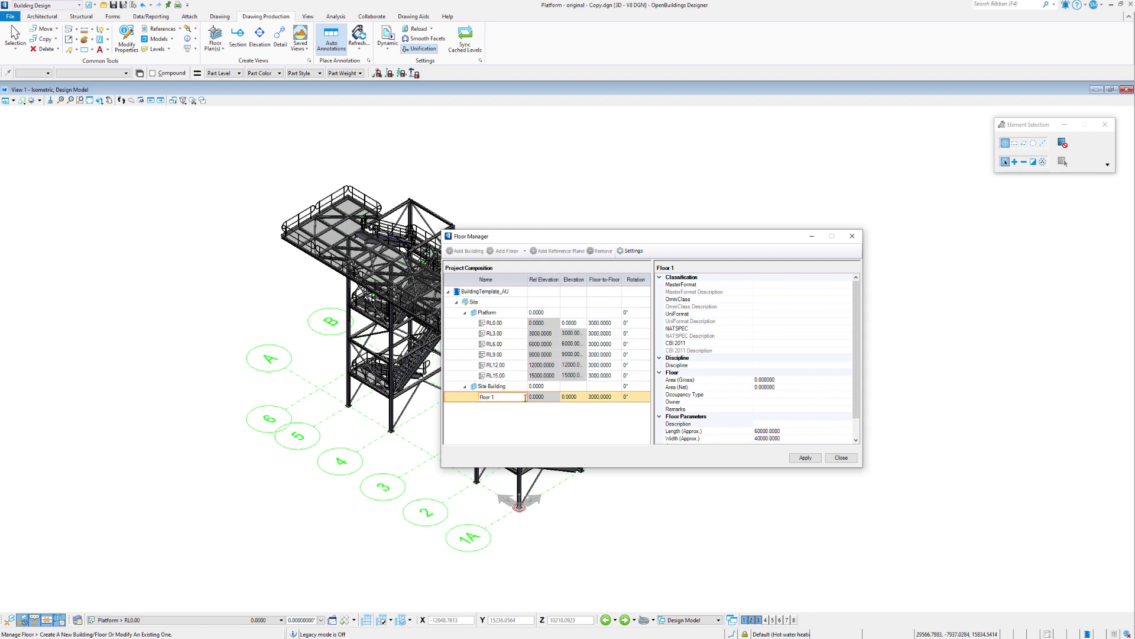
left_click(569, 399)
left_click(504, 387)
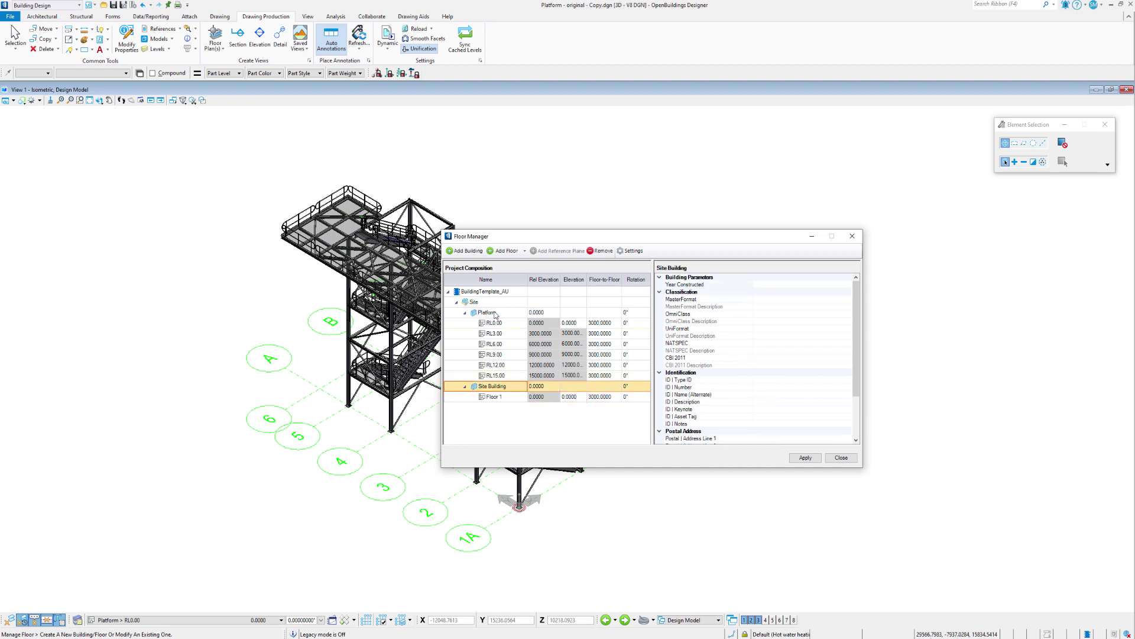
left_click(503, 250)
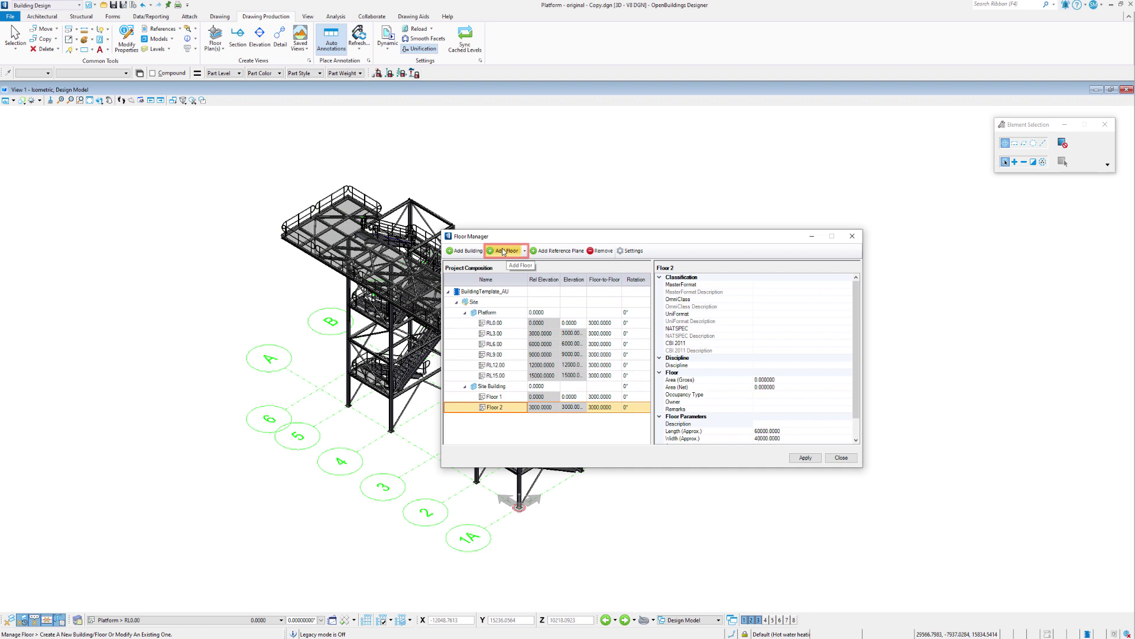
Step: Set Floor 1's floor-to-floor height to 4000 and apply the floor changes
double_click(602, 397)
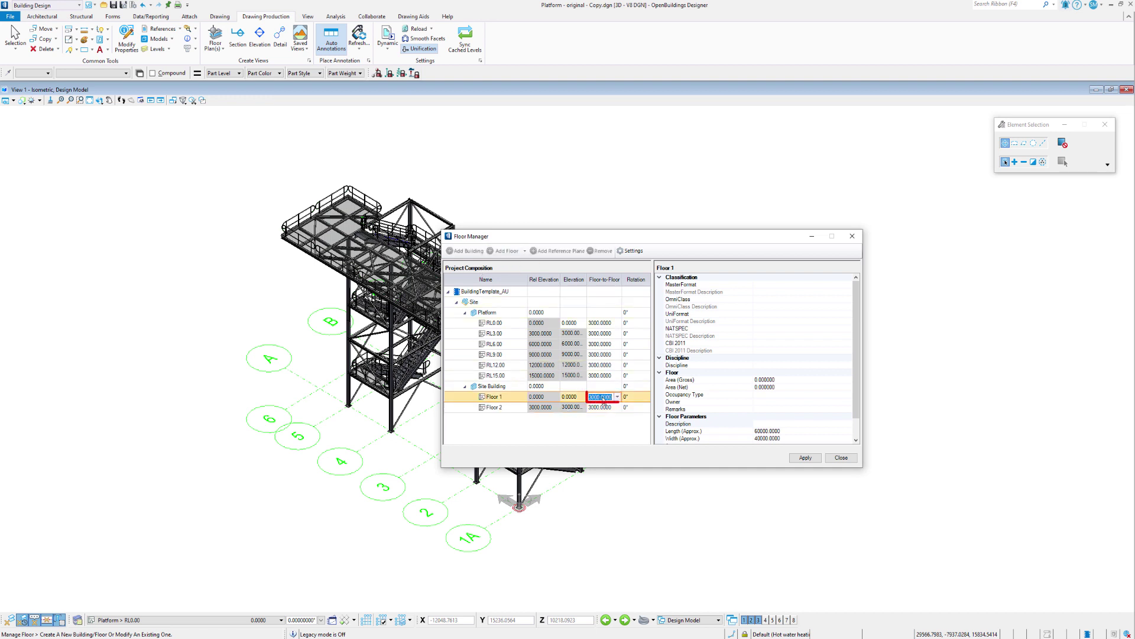
type("4000")
key("Return")
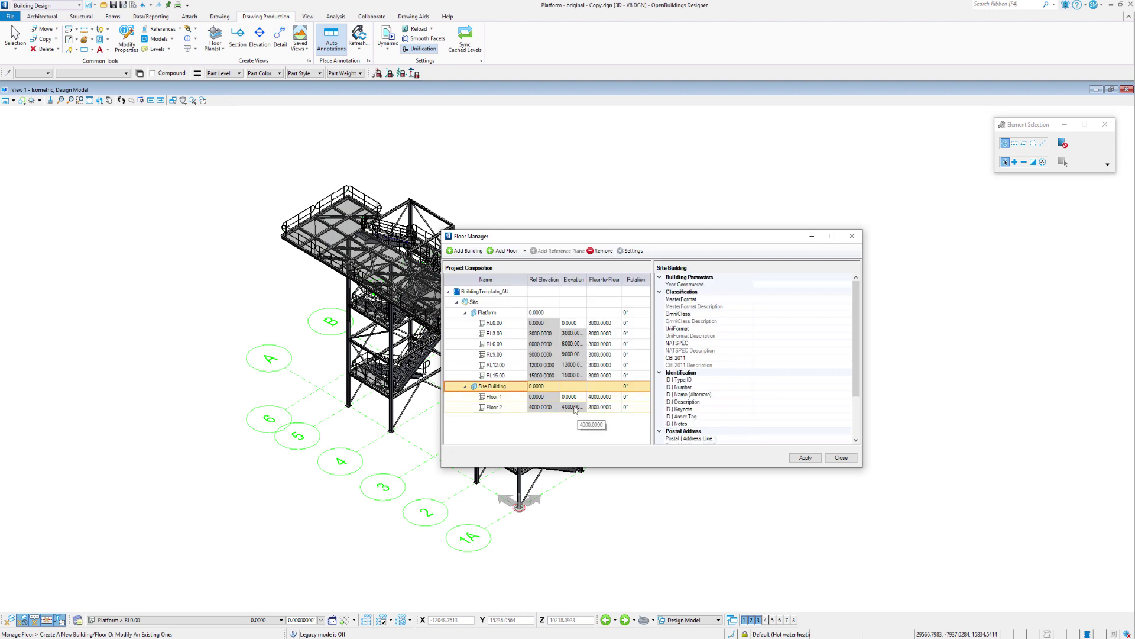
left_click(802, 459)
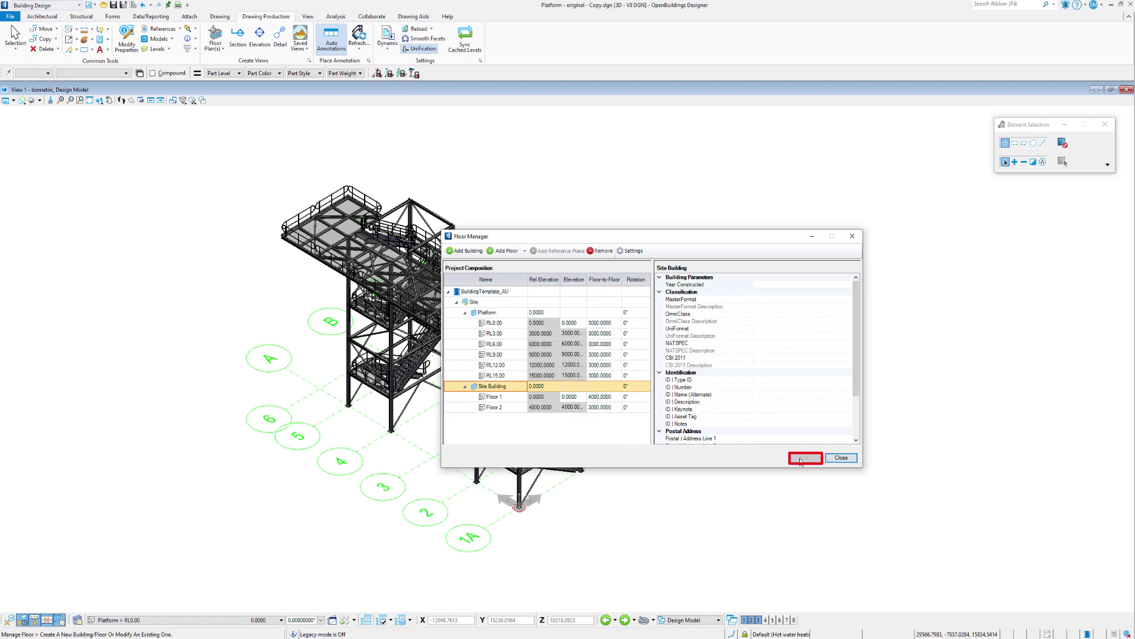
Step: Close Floor Manager and check Site Building's Floor 1 and Floor 2 in the floor list
left_click(841, 458)
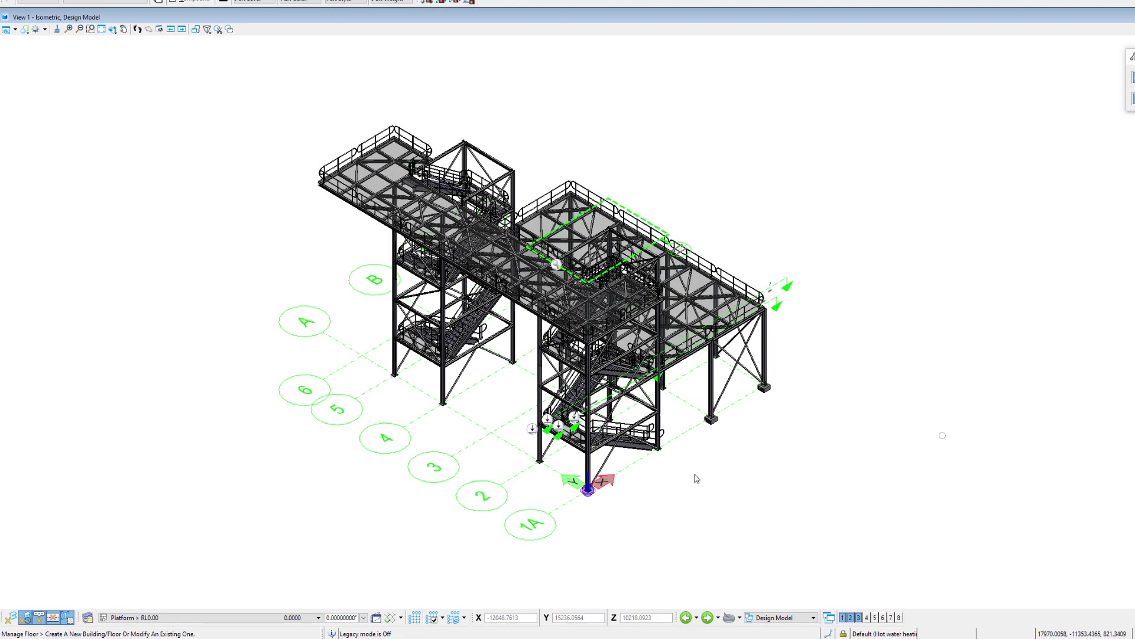
left_click(161, 618)
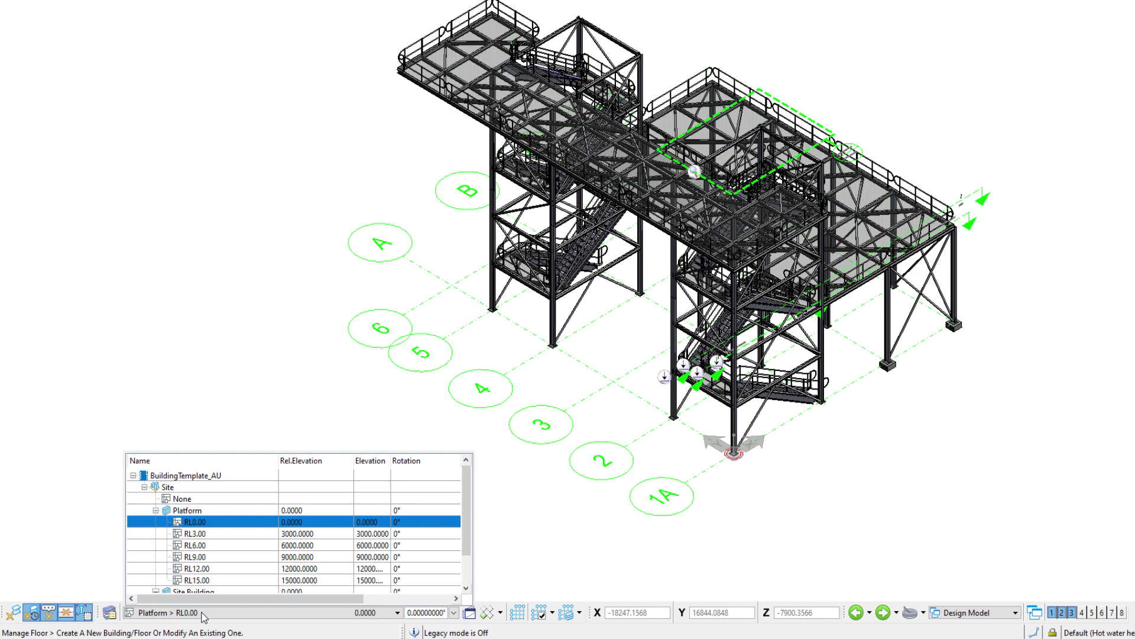
scroll(219, 538, "down", 1)
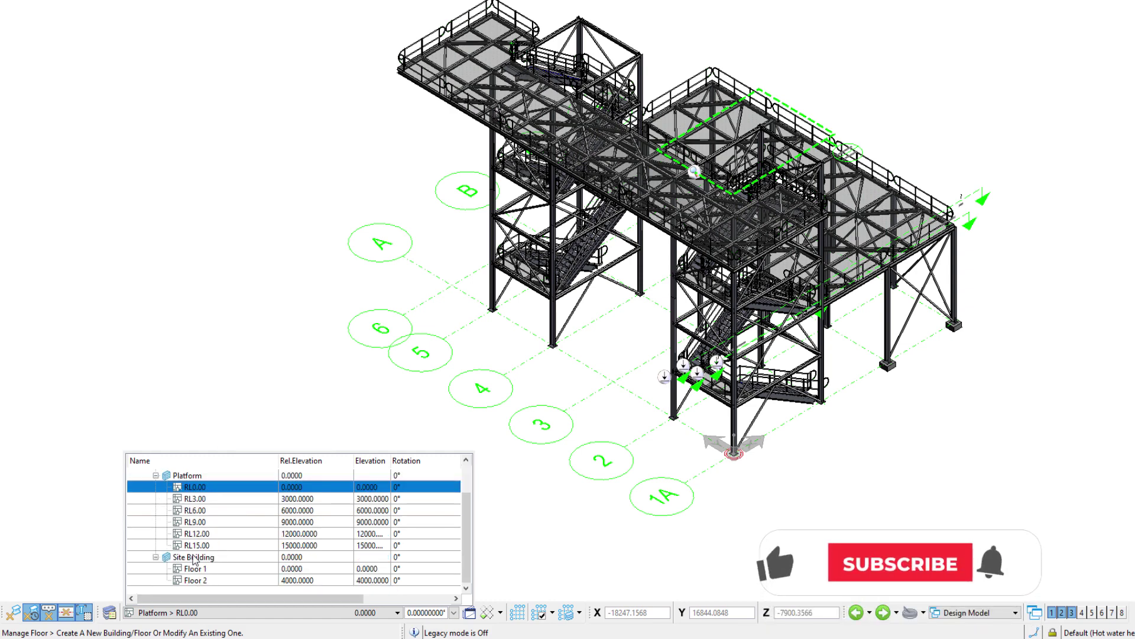
scroll(197, 553, "up", 1)
scroll(199, 544, "down", 1)
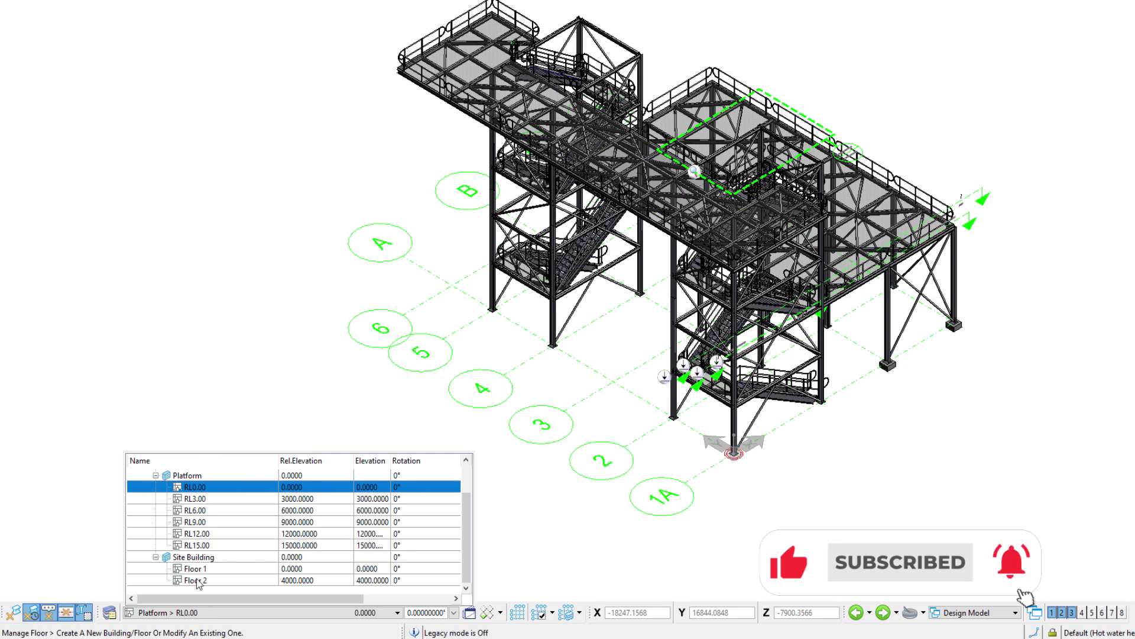
scroll(200, 556, "up", 1)
scroll(211, 528, "down", 1)
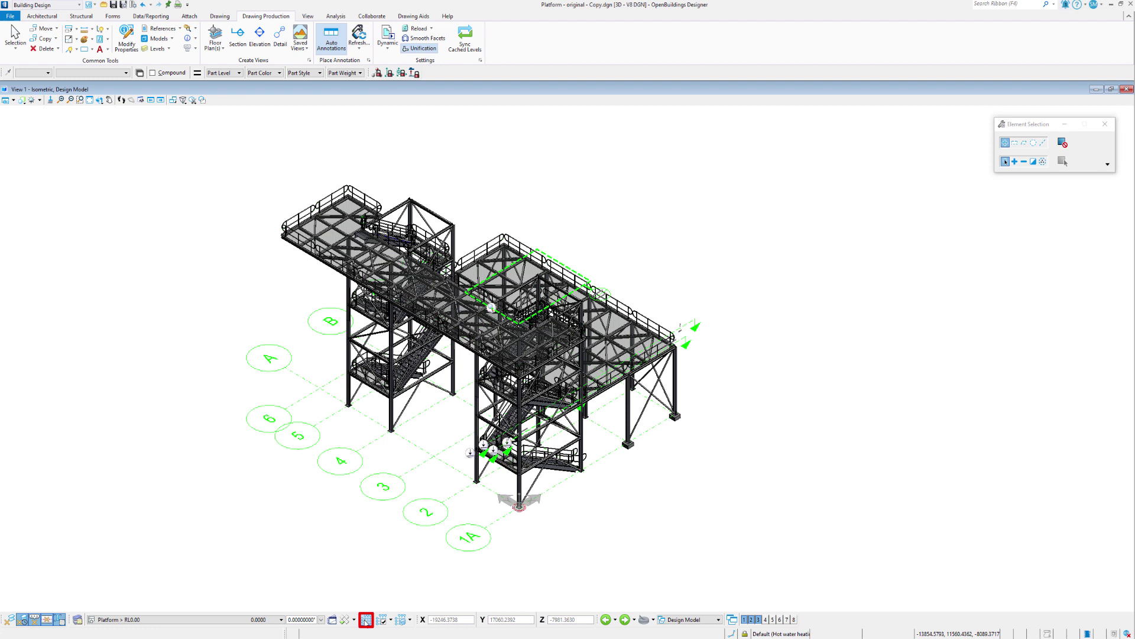
Step: Add a Sketch (3 Axis) grid system, SketchGrid, in Grid Systems
left_click(366, 620)
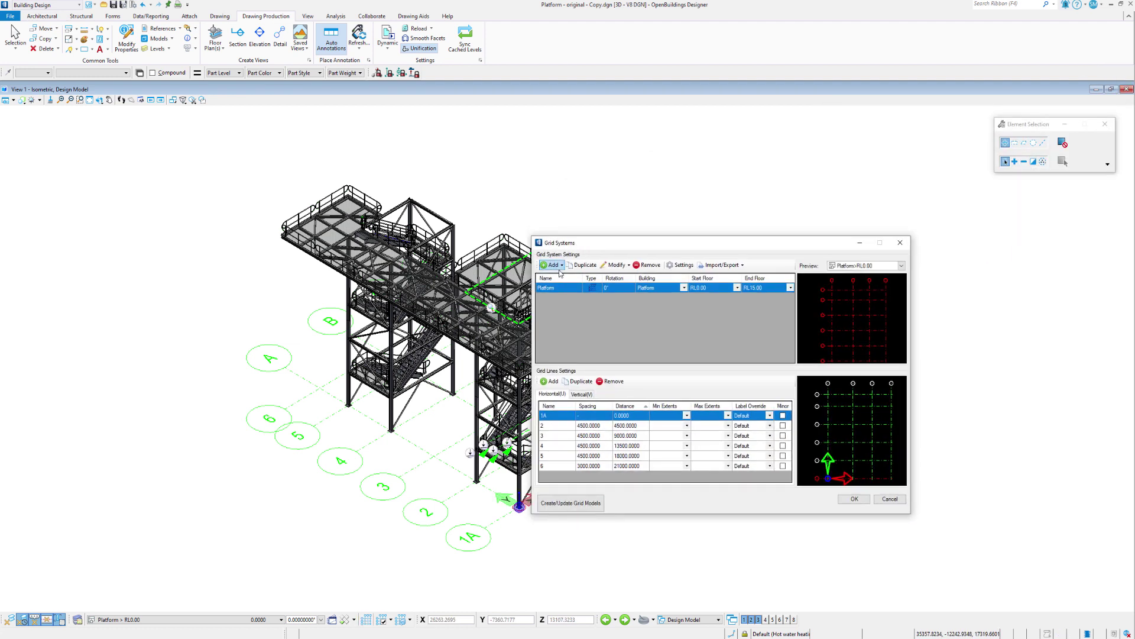
left_click(561, 266)
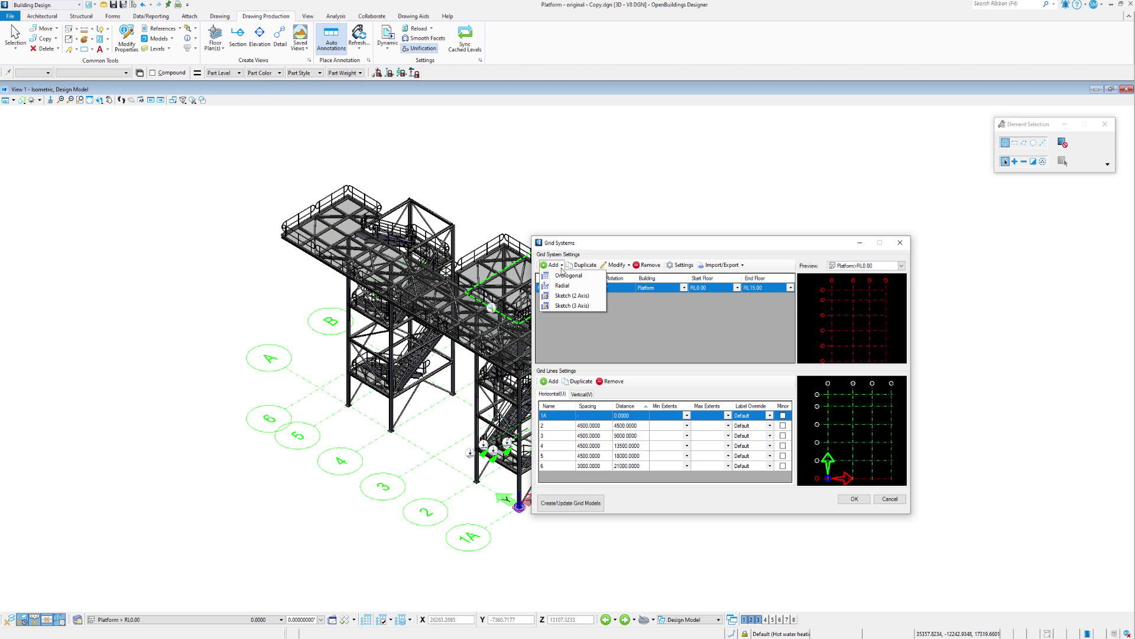
left_click(560, 305)
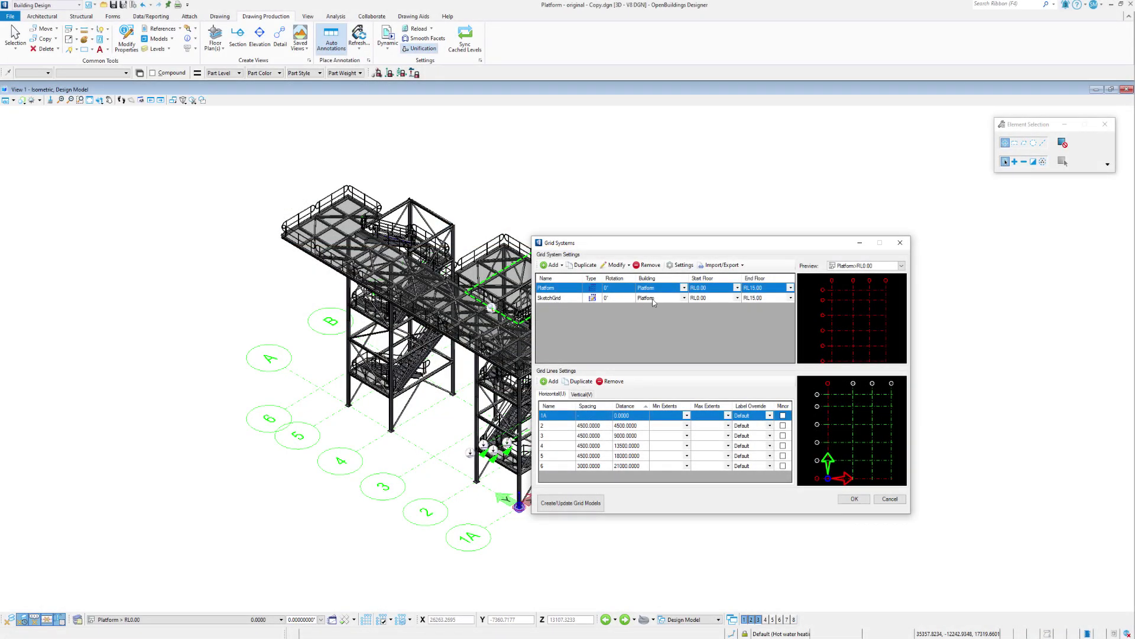
Step: Set SketchGrid's Building to Site Building, Start Floor to Floor 1 and End Floor to Floor 2
left_click(685, 300)
left_click(685, 298)
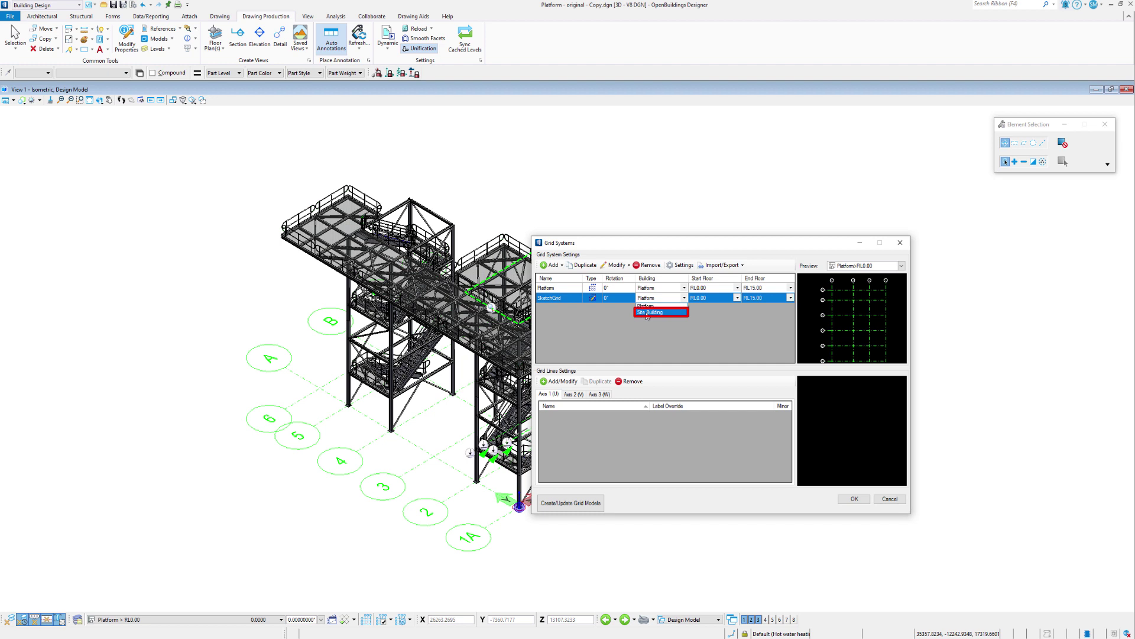
left_click(646, 312)
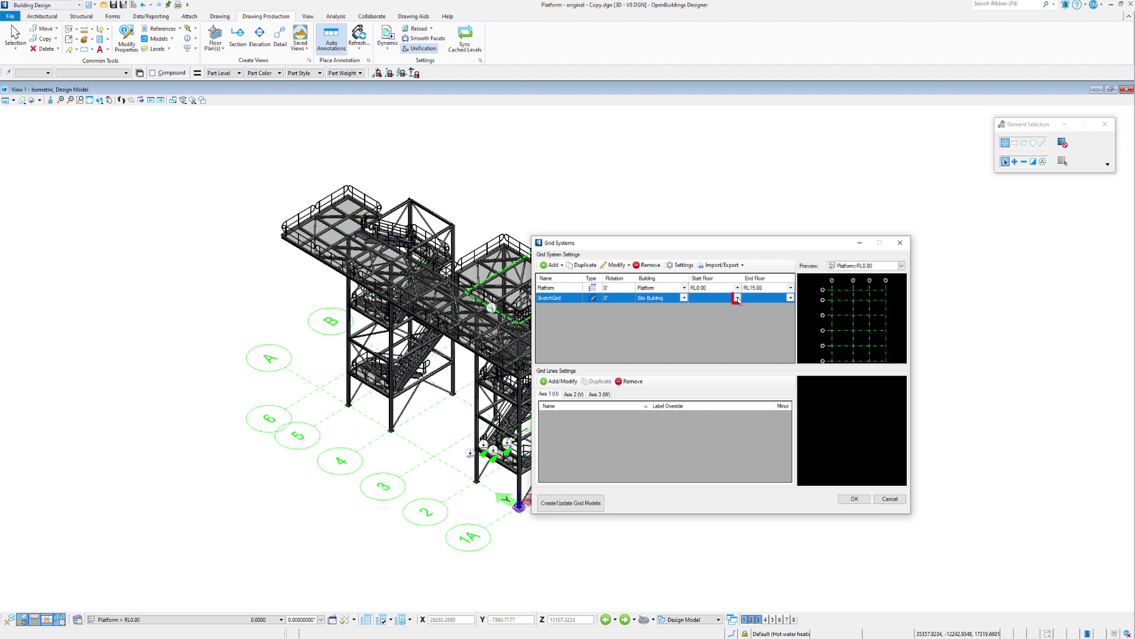
left_click(737, 298)
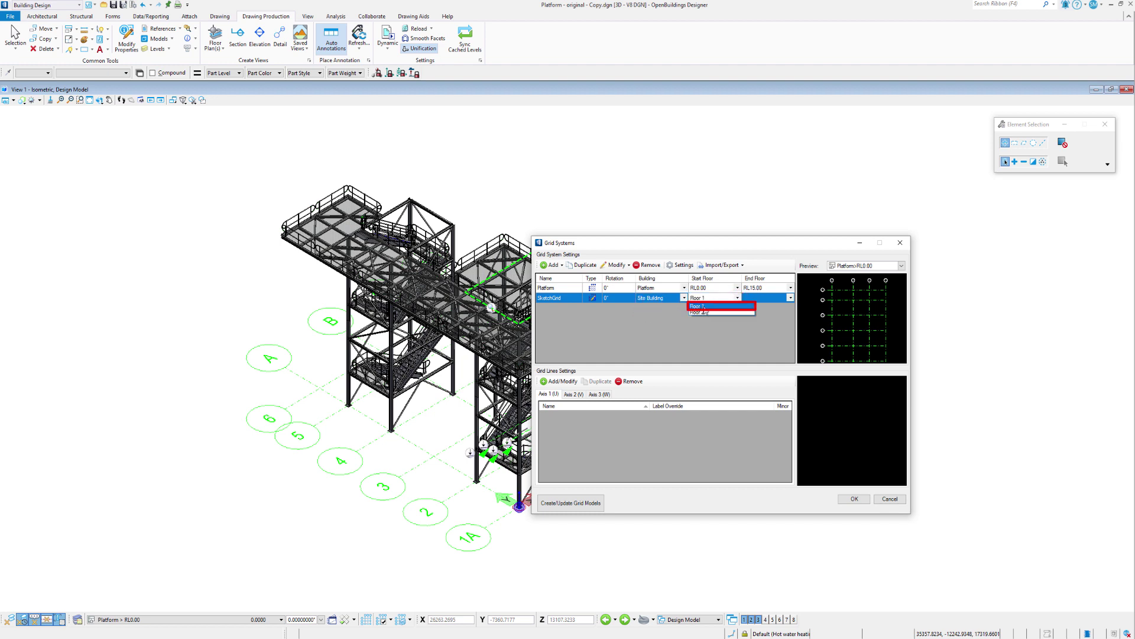
left_click(704, 307)
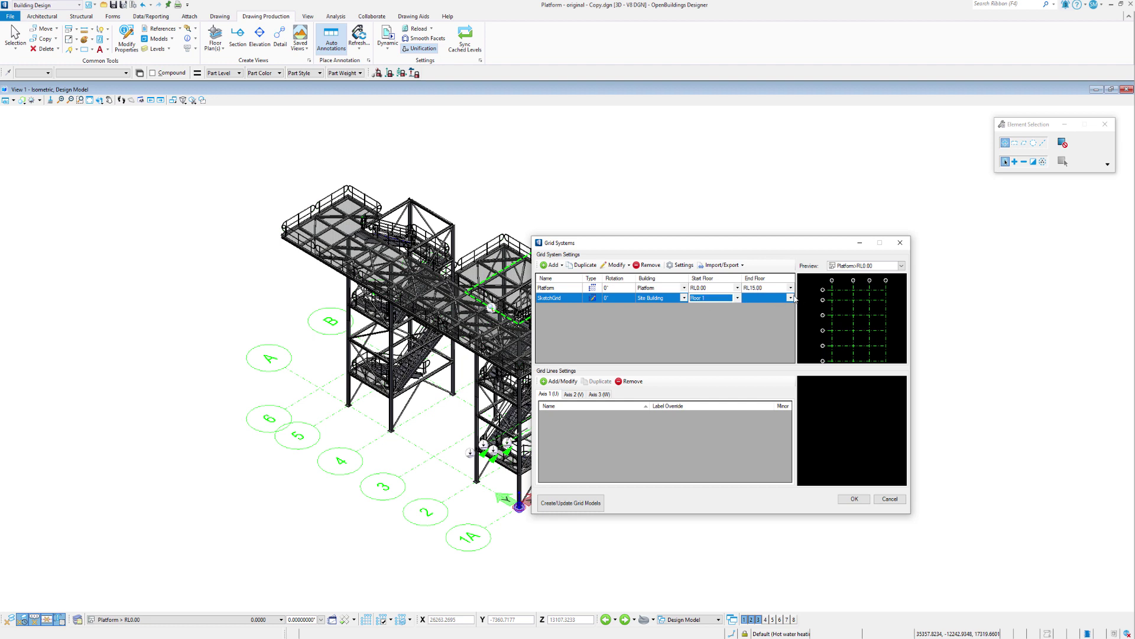
left_click(791, 297)
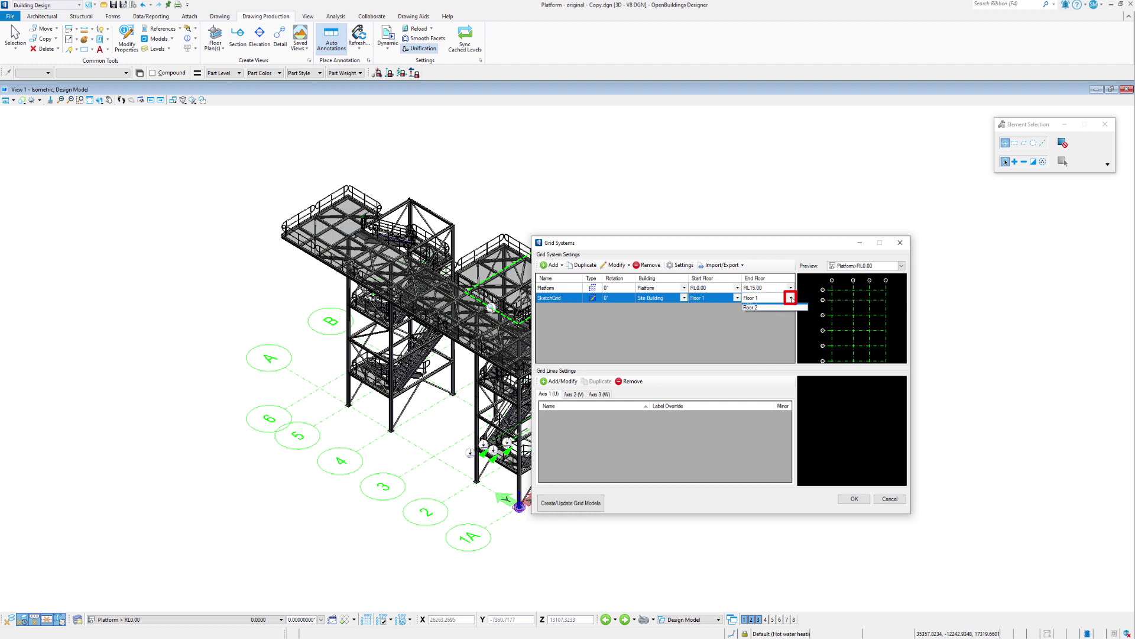
left_click(759, 312)
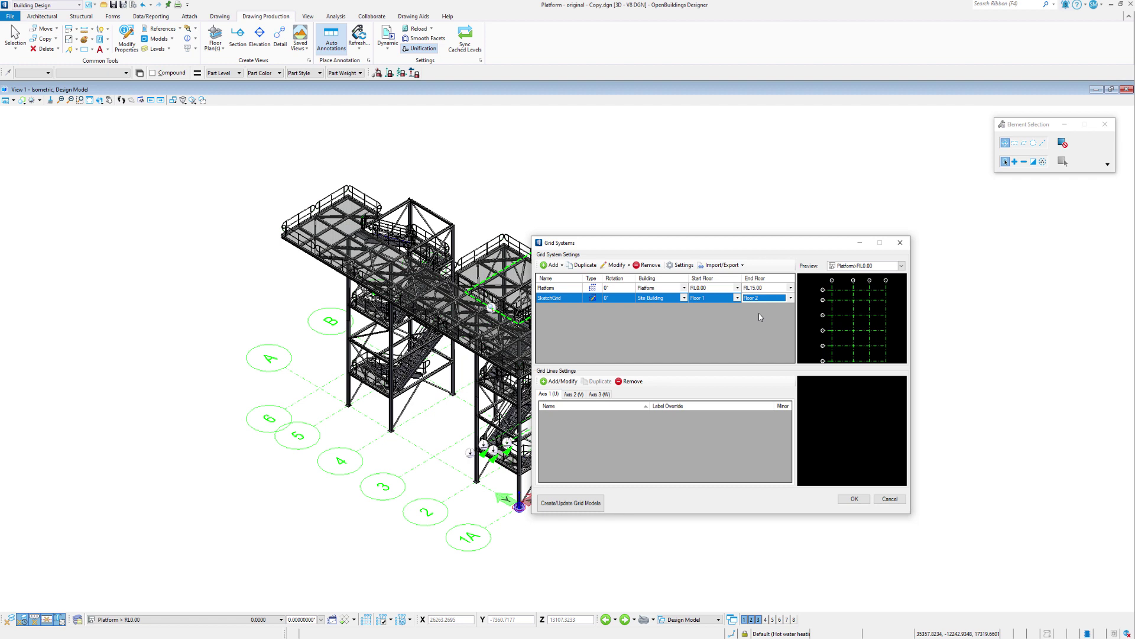
left_click(623, 267)
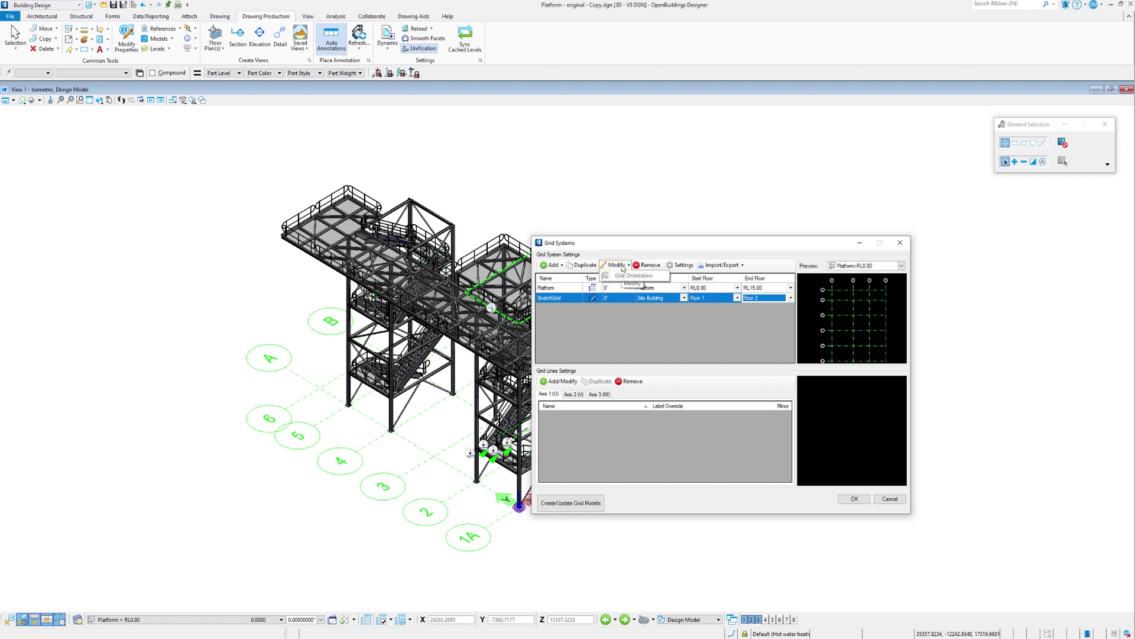
left_click(626, 292)
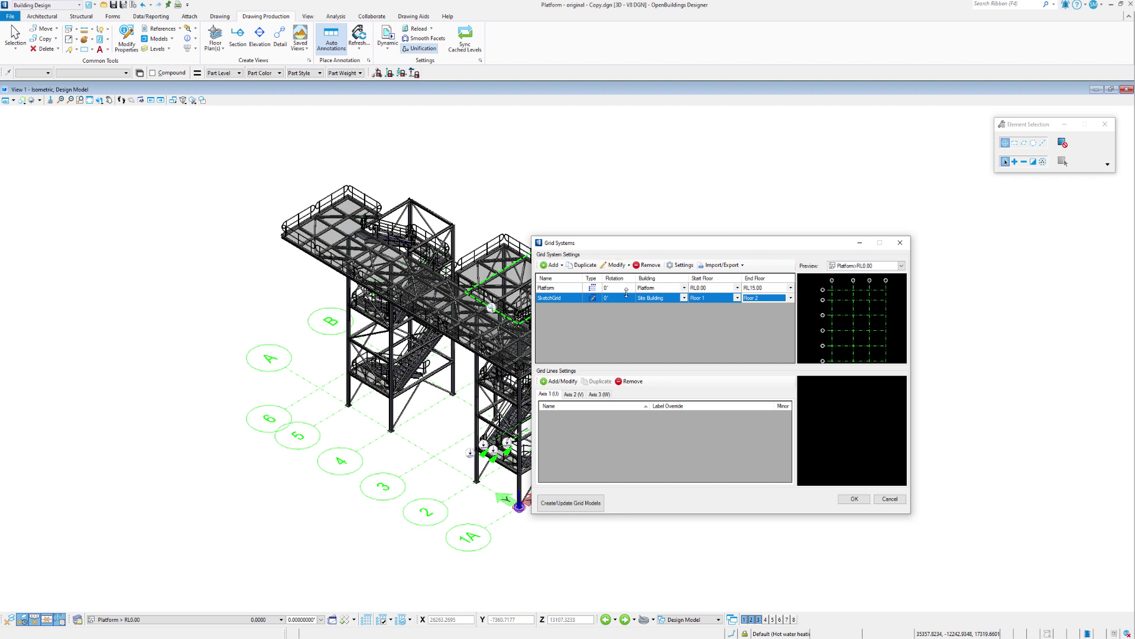
Step: Start the Add/Modify Grid Lines tool for SketchGrid and switch its axis to Axis 2
left_click(558, 381)
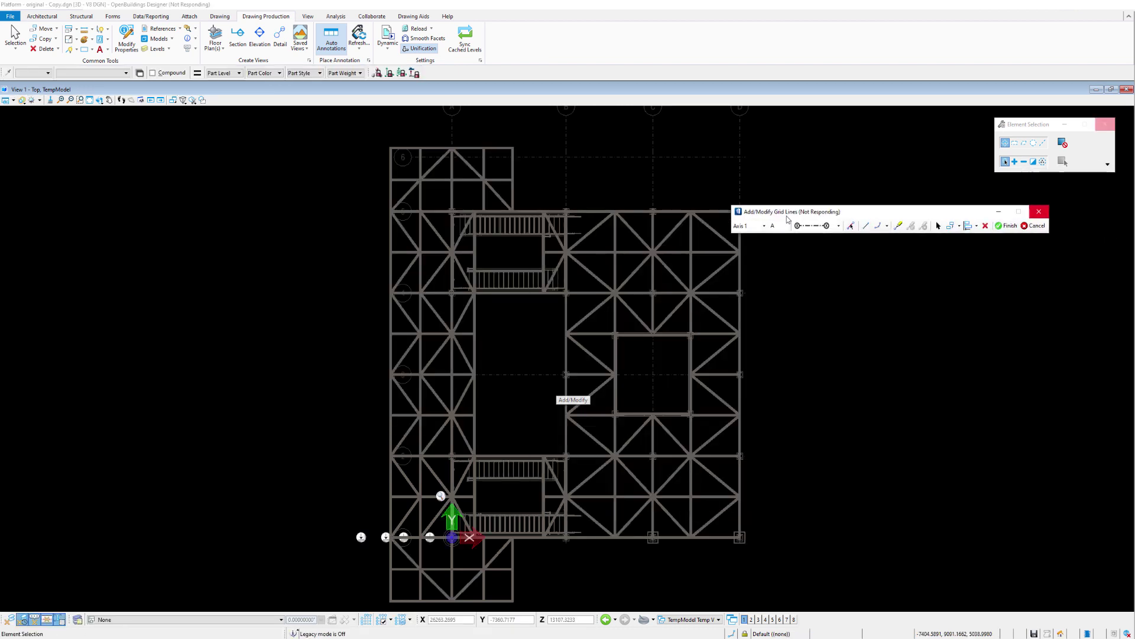
scroll(891, 411, "down", 2)
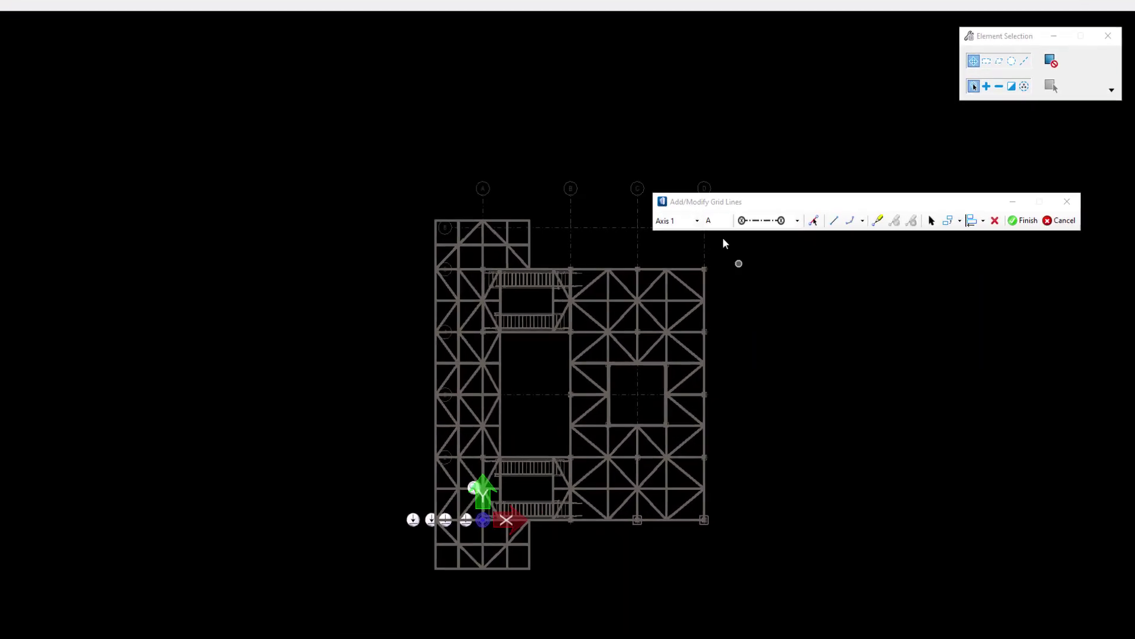
left_click(677, 214)
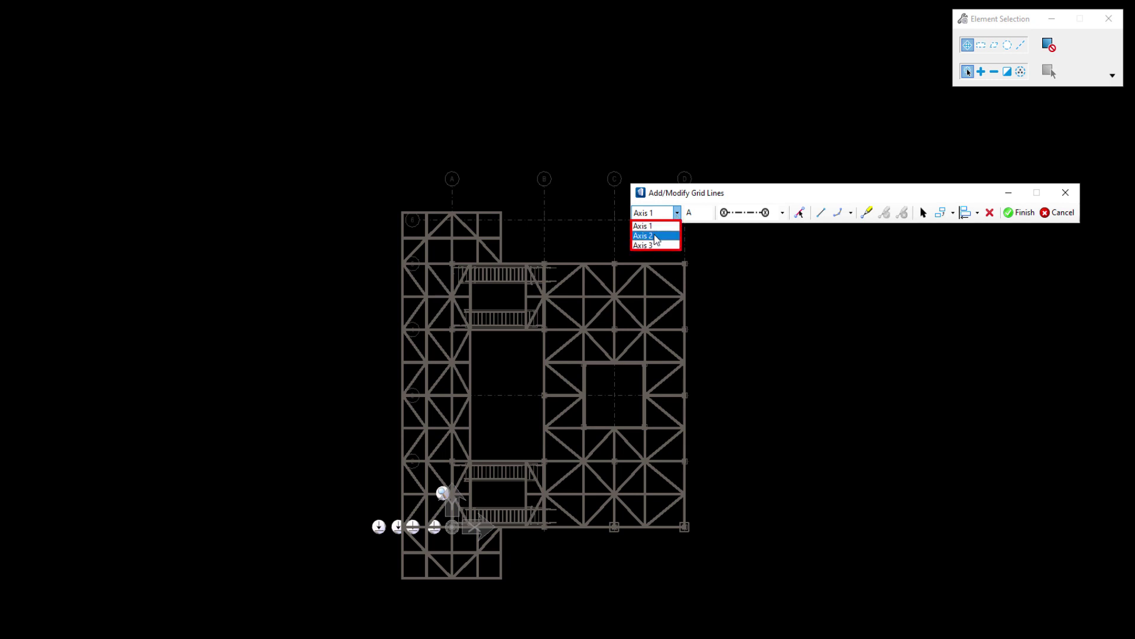
left_click(651, 236)
Step: Cycle through Axis 1, 2 and 3, settling on Axis 1 with label A
left_click(676, 212)
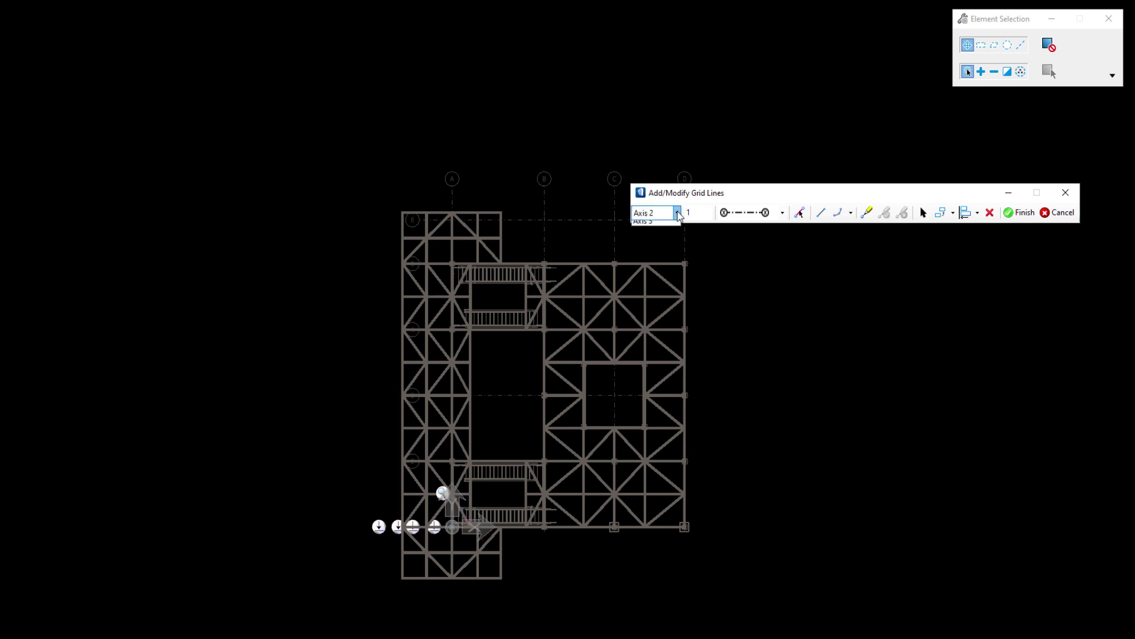
left_click(677, 213)
left_click(677, 213)
left_click(662, 228)
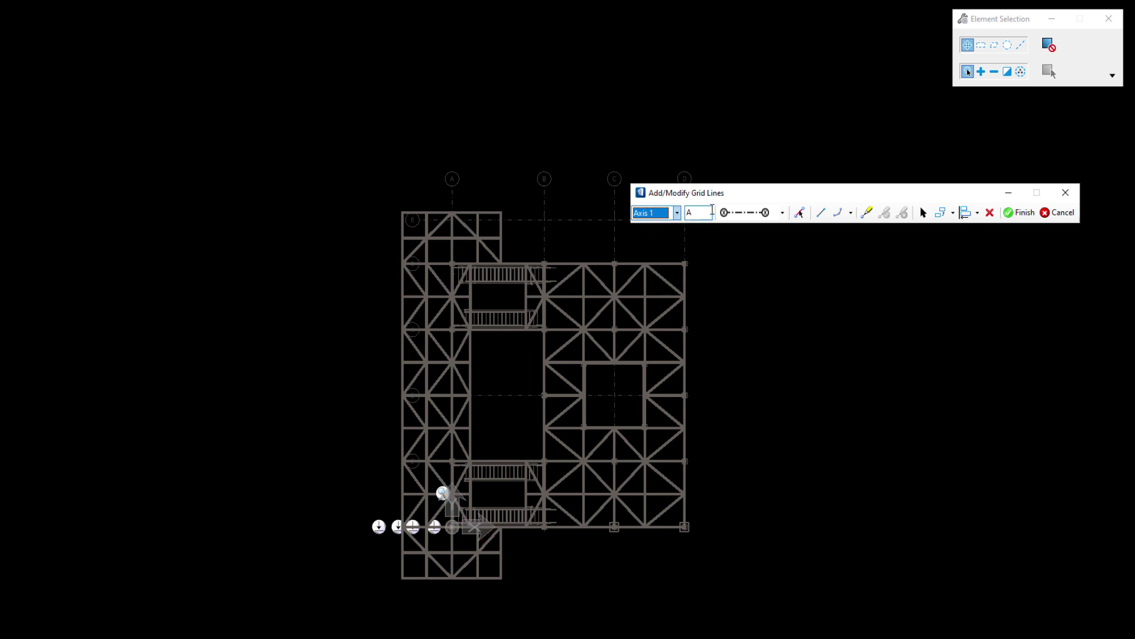
left_click(677, 213)
left_click(664, 236)
left_click(676, 213)
left_click(654, 245)
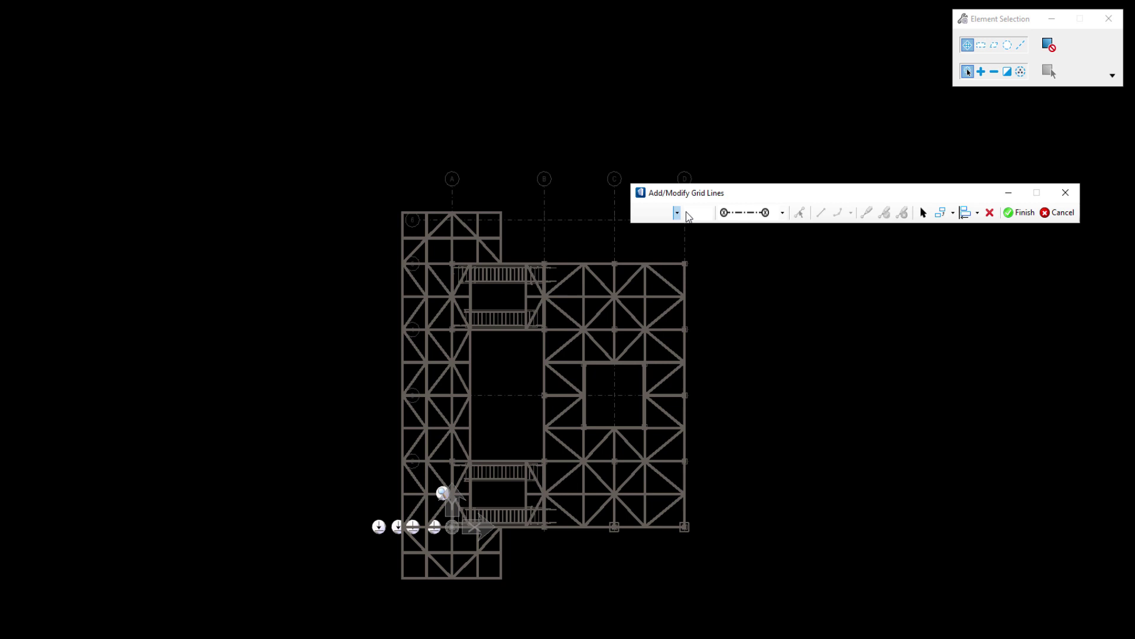
left_click(676, 213)
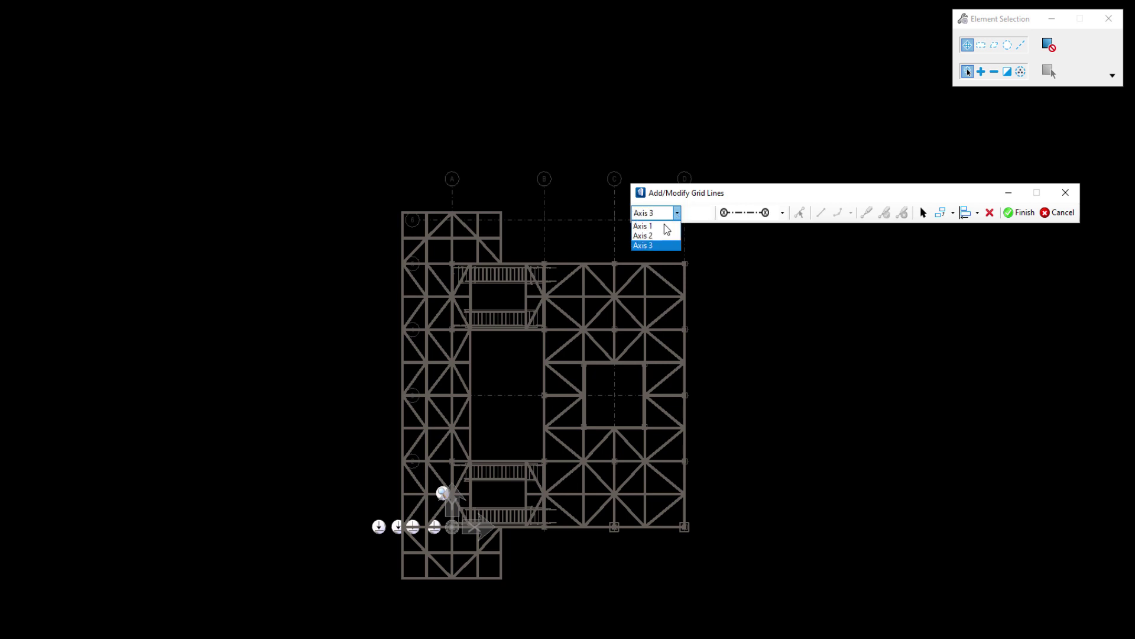
left_click(656, 229)
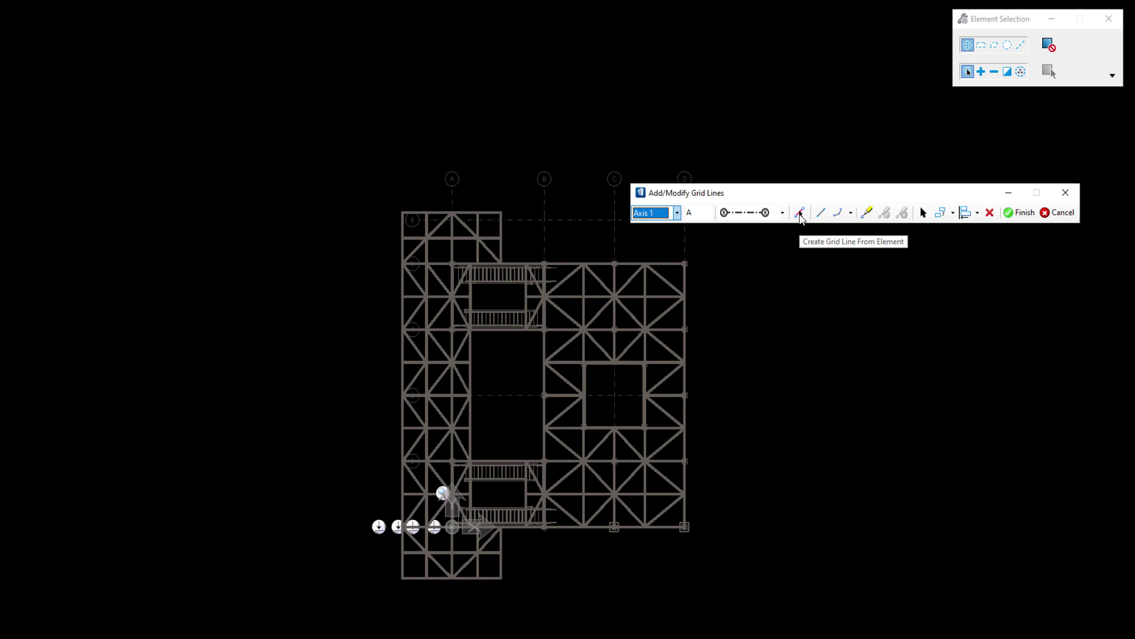
Step: Draw diagonal grid line A up-left of the platform plan, then cancel the unfinished line B
left_click(821, 212)
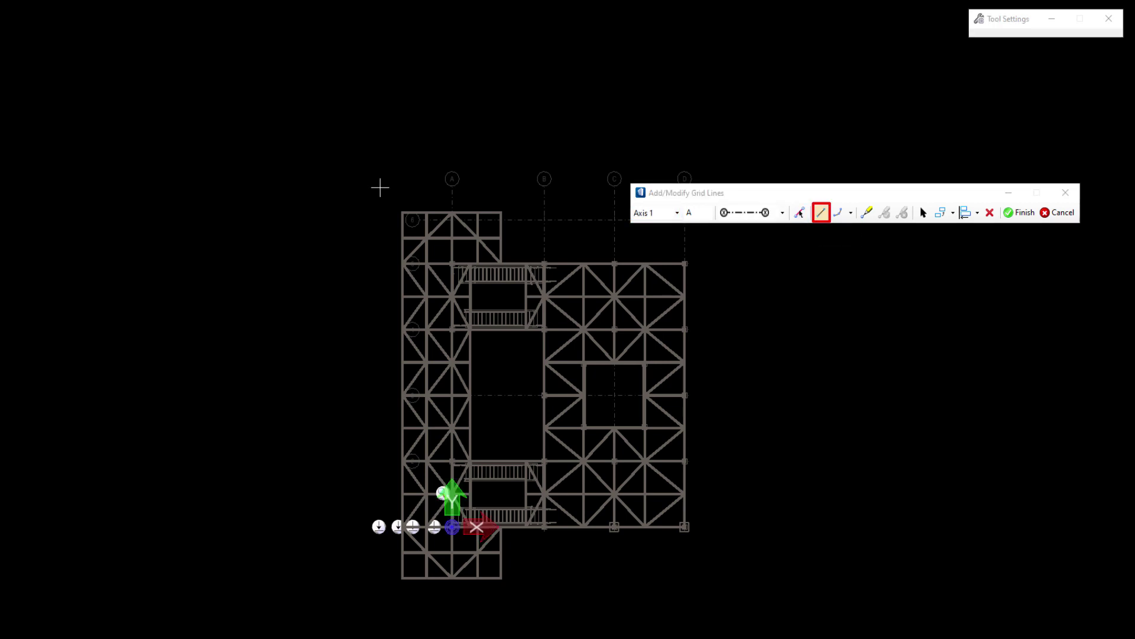
left_click(307, 199)
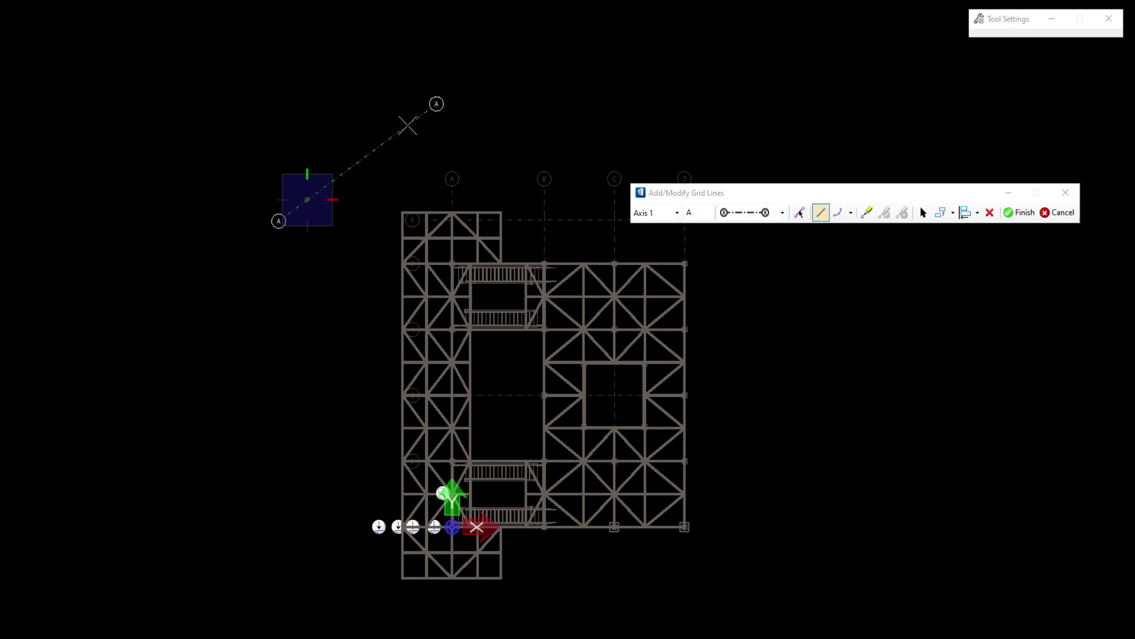
left_click(407, 125)
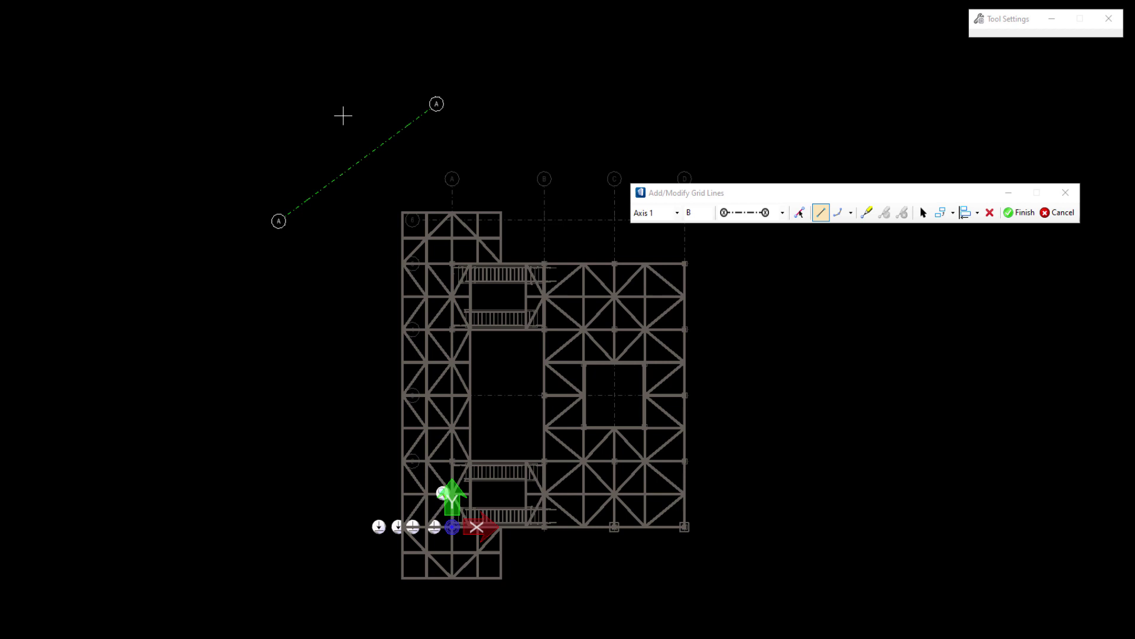
left_click(260, 195)
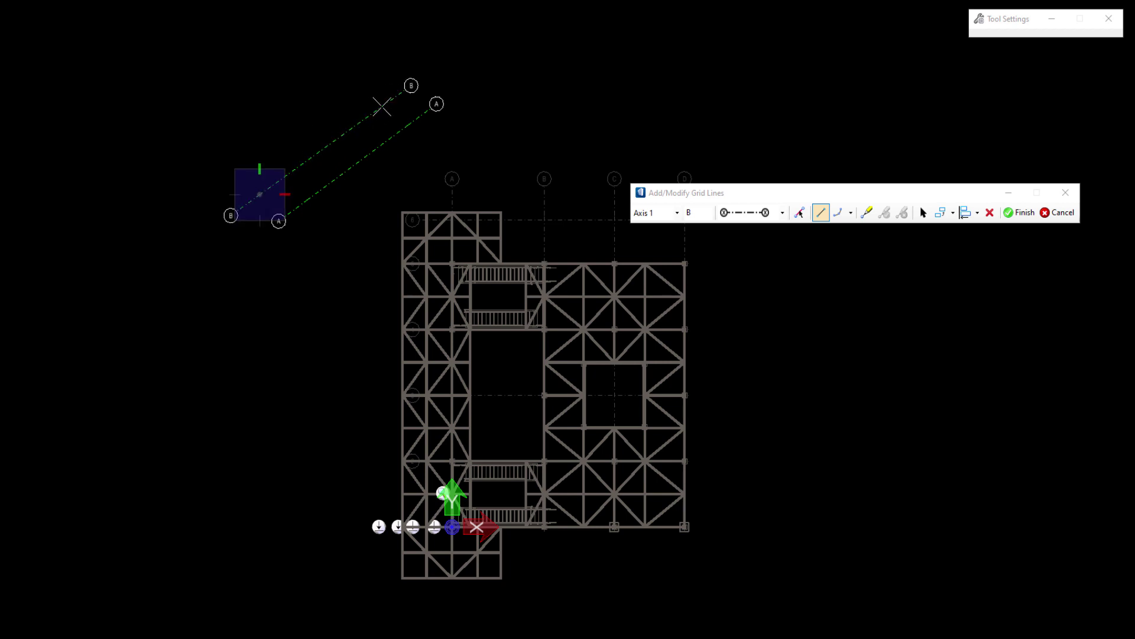
right_click(391, 103)
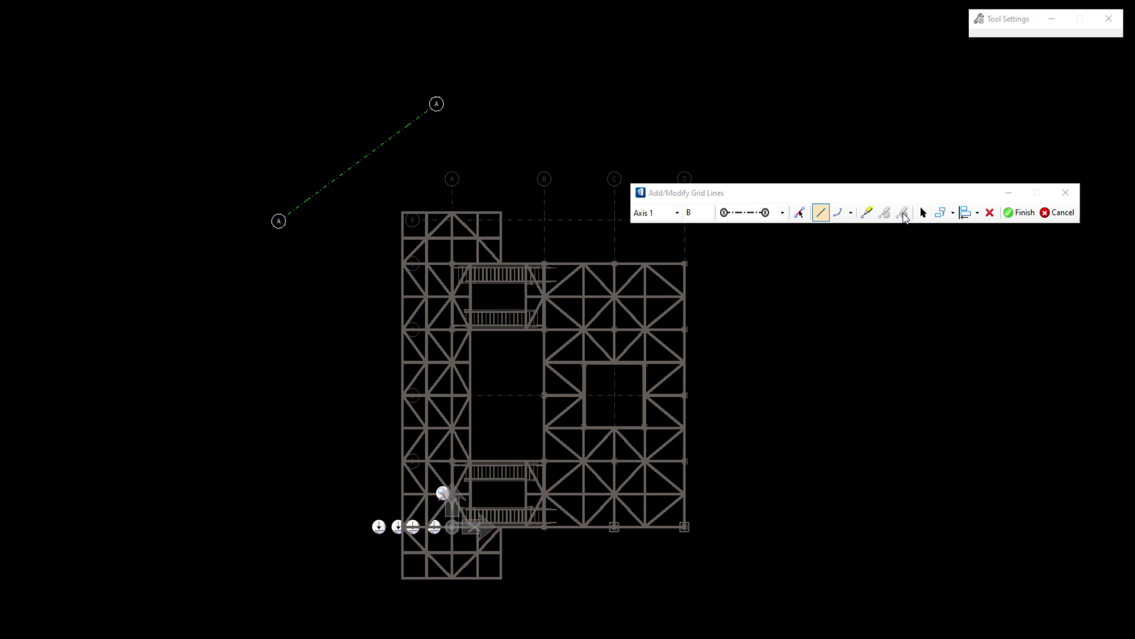
Step: Copy grid line A three times up-left to create parallel grid lines B, C and D
left_click(942, 214)
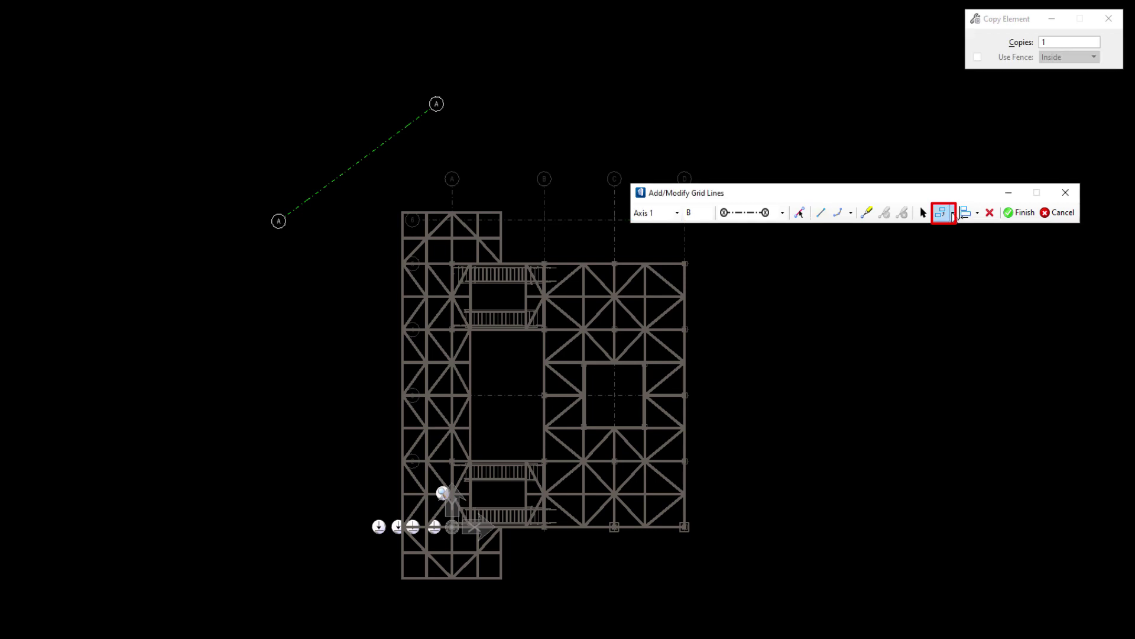
left_click(952, 214)
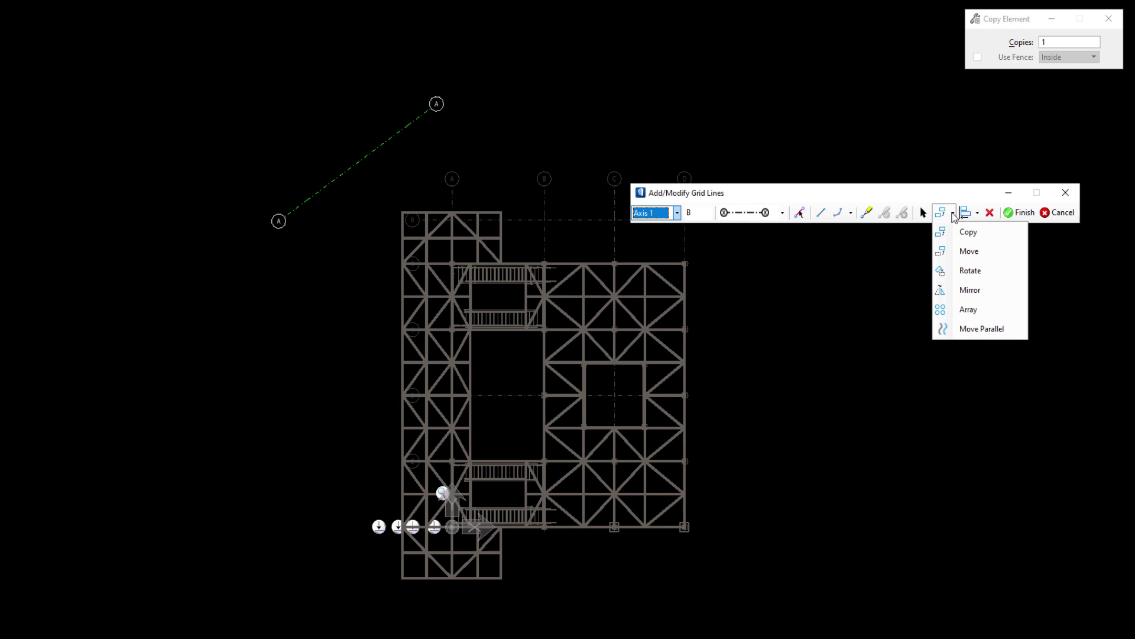
left_click(968, 232)
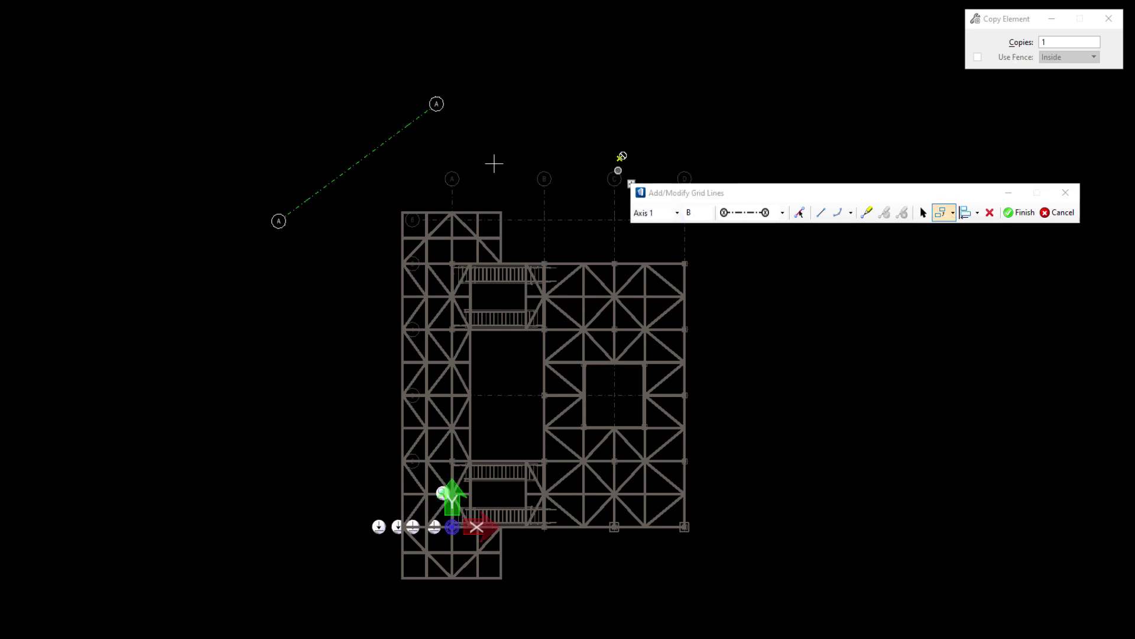
left_click(358, 162)
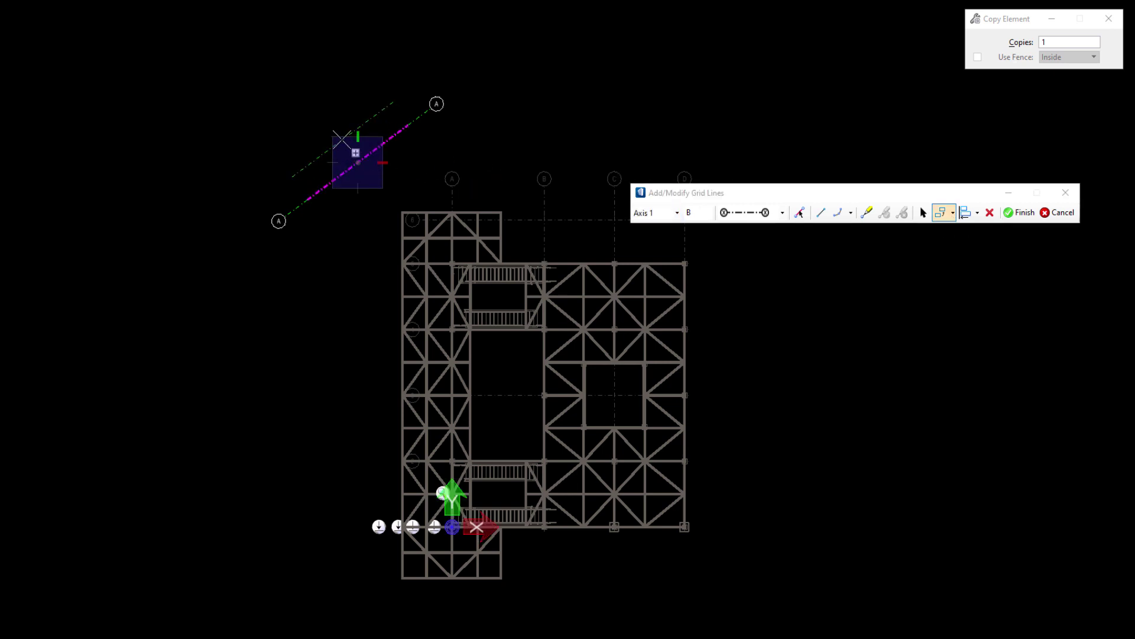
left_click(341, 137)
left_click(320, 112)
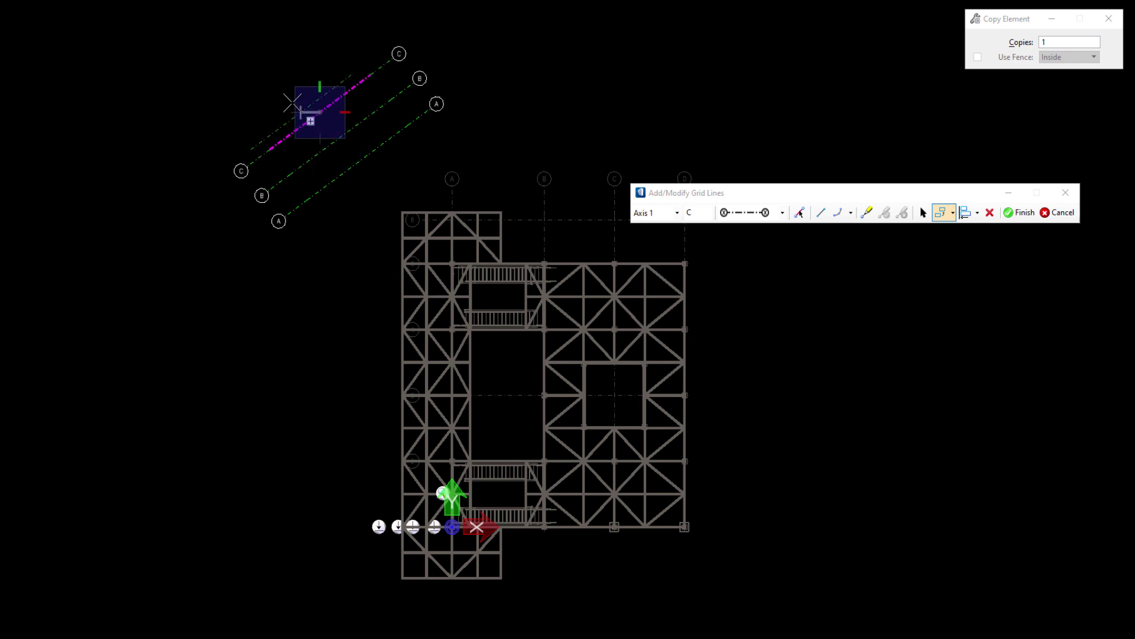
left_click(295, 83)
right_click(251, 83)
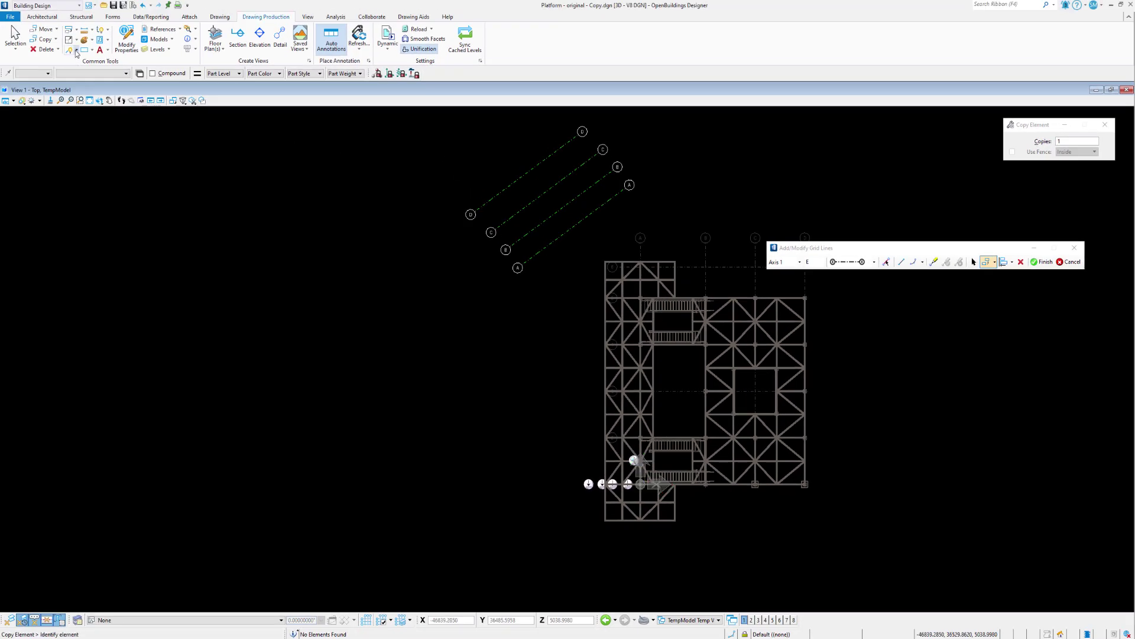
Step: Draw a SmartLine construction line crossing grid lines A–D
left_click(71, 51)
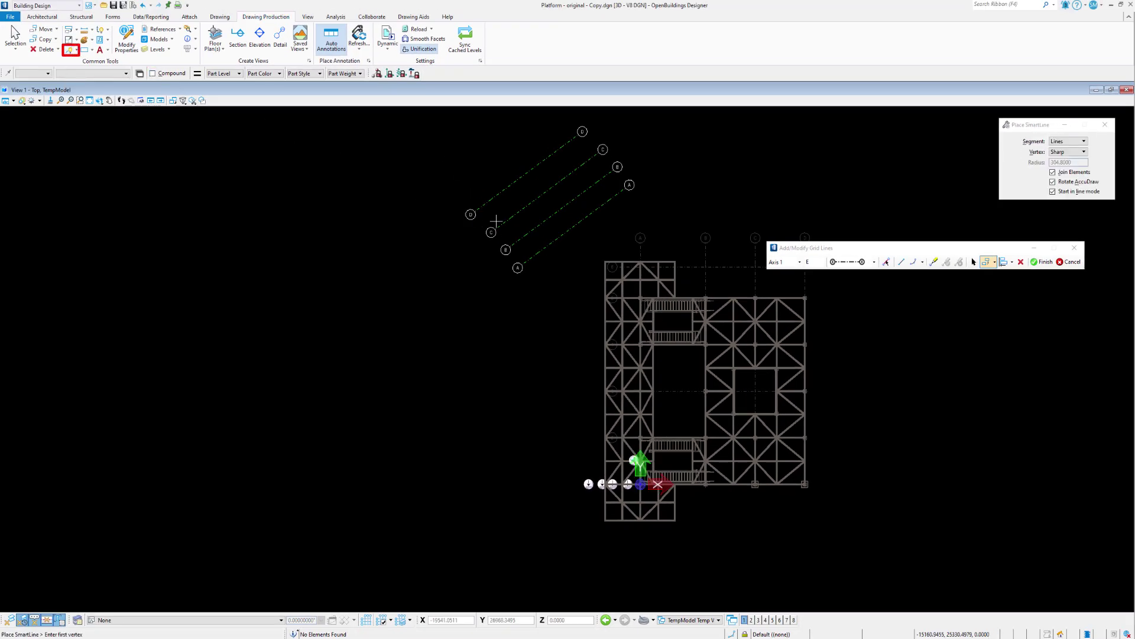
left_click(471, 181)
left_click(552, 260)
right_click(471, 147)
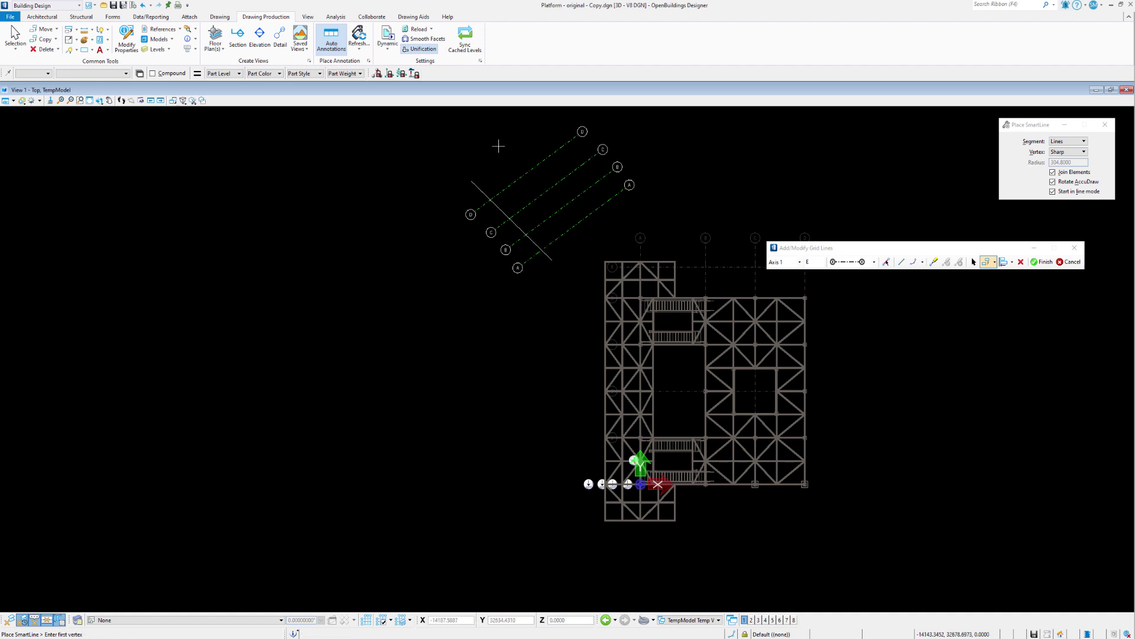
Step: Copy the construction line into parallel lines across grid lines A–D
right_click(499, 146)
left_click(520, 165)
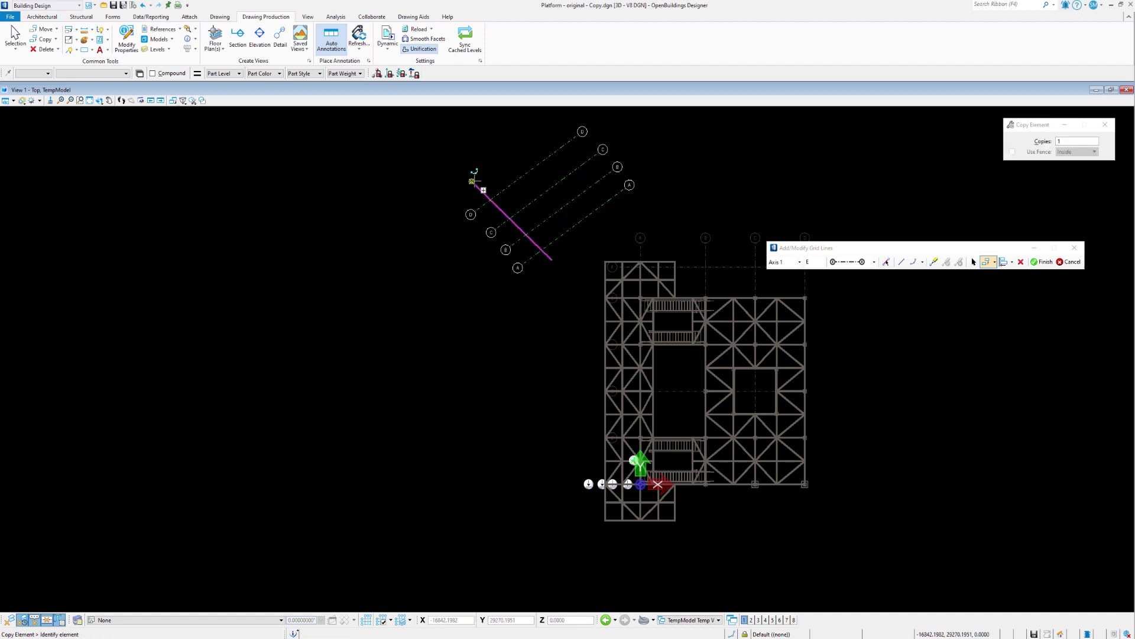
left_click(472, 181)
left_click(503, 165)
left_click(534, 144)
right_click(492, 137)
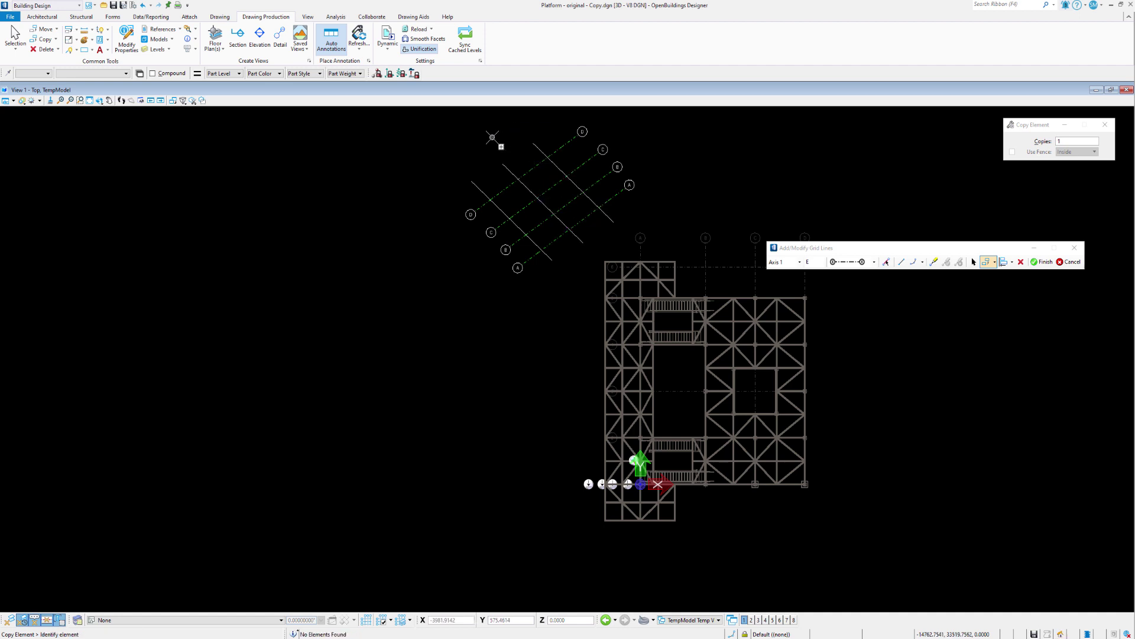
Step: On Axis 2, turn the three construction lines into grid lines 1, 2 and 3
left_click(885, 263)
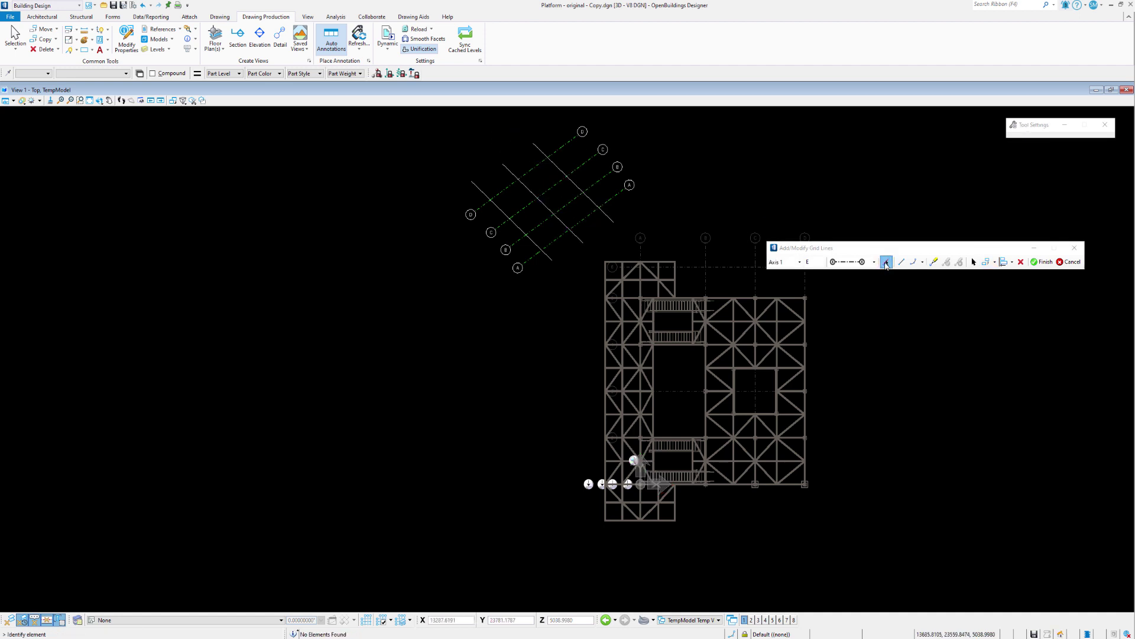
left_click(799, 262)
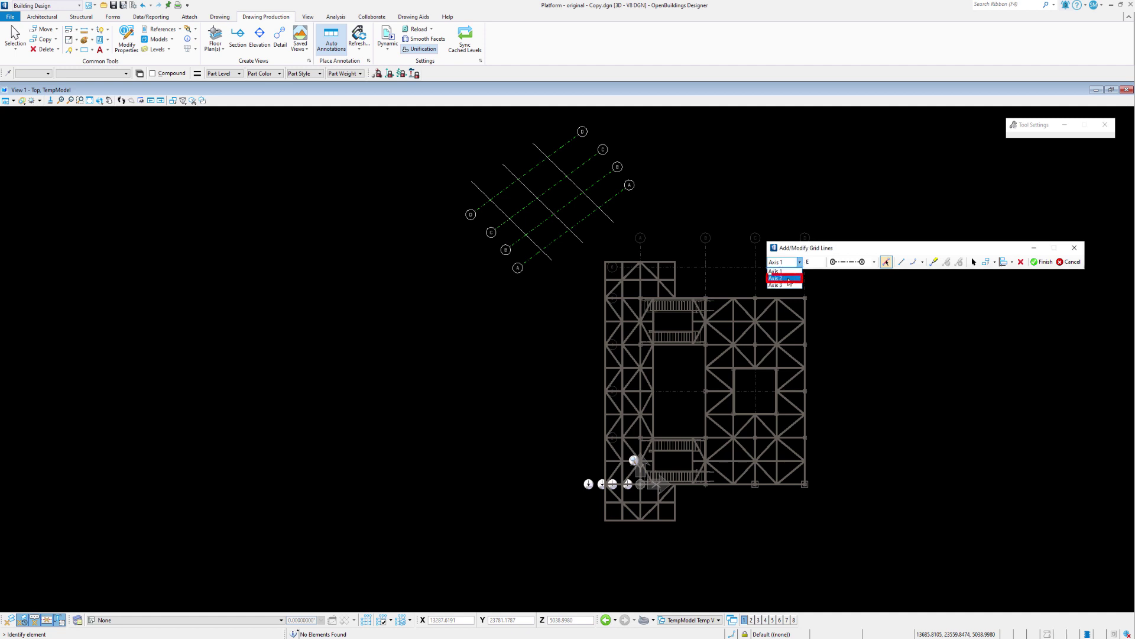
left_click(785, 278)
left_click(886, 263)
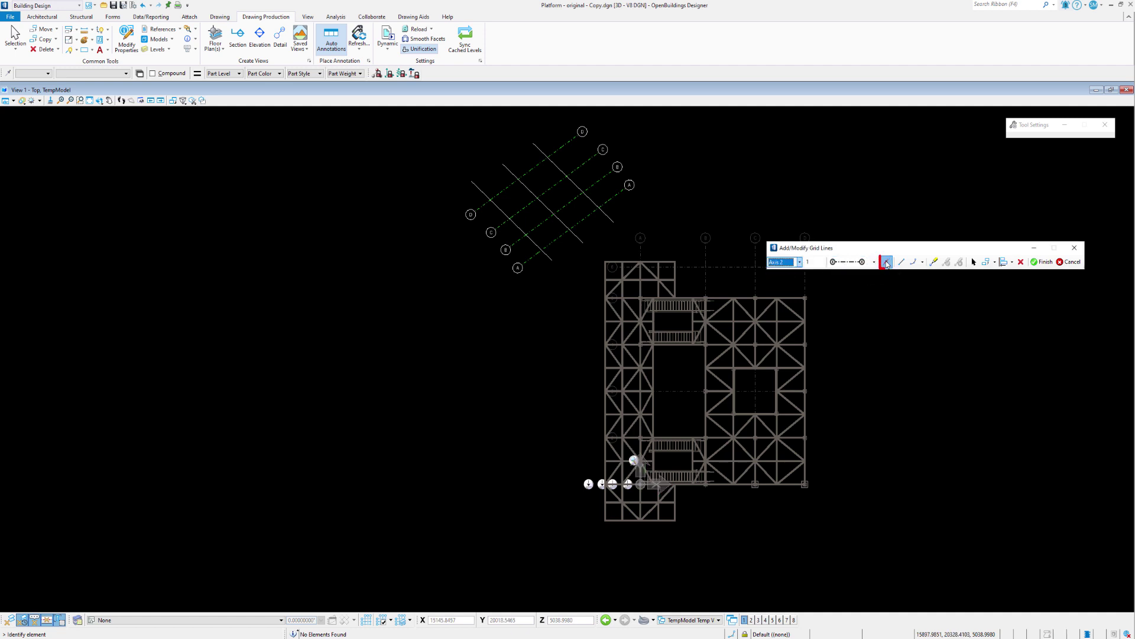
left_click(480, 185)
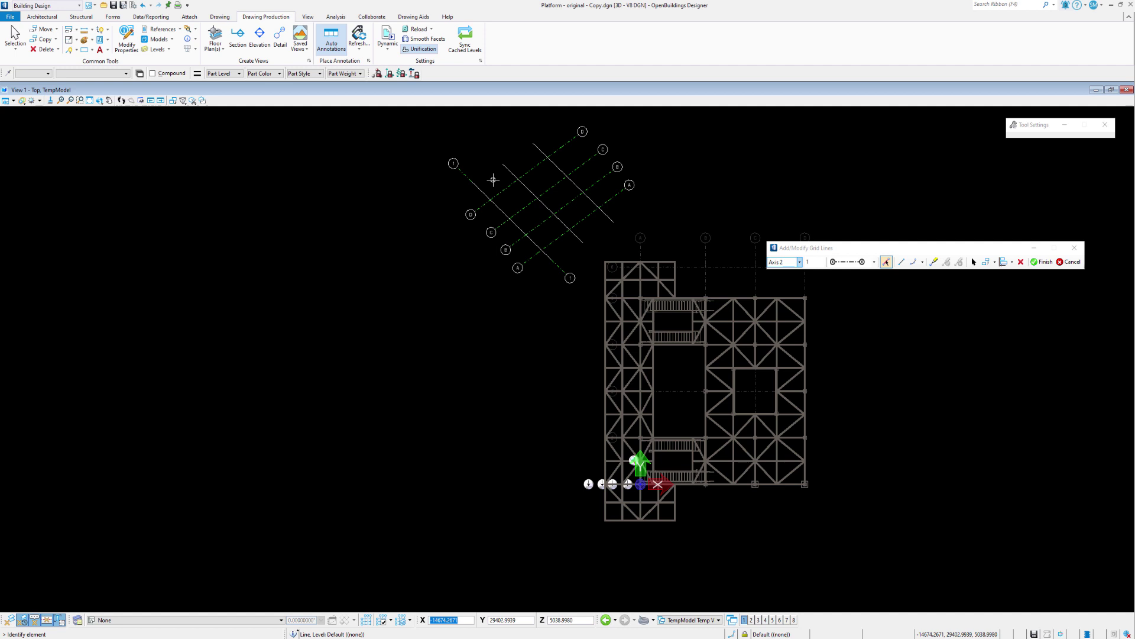
left_click(516, 165)
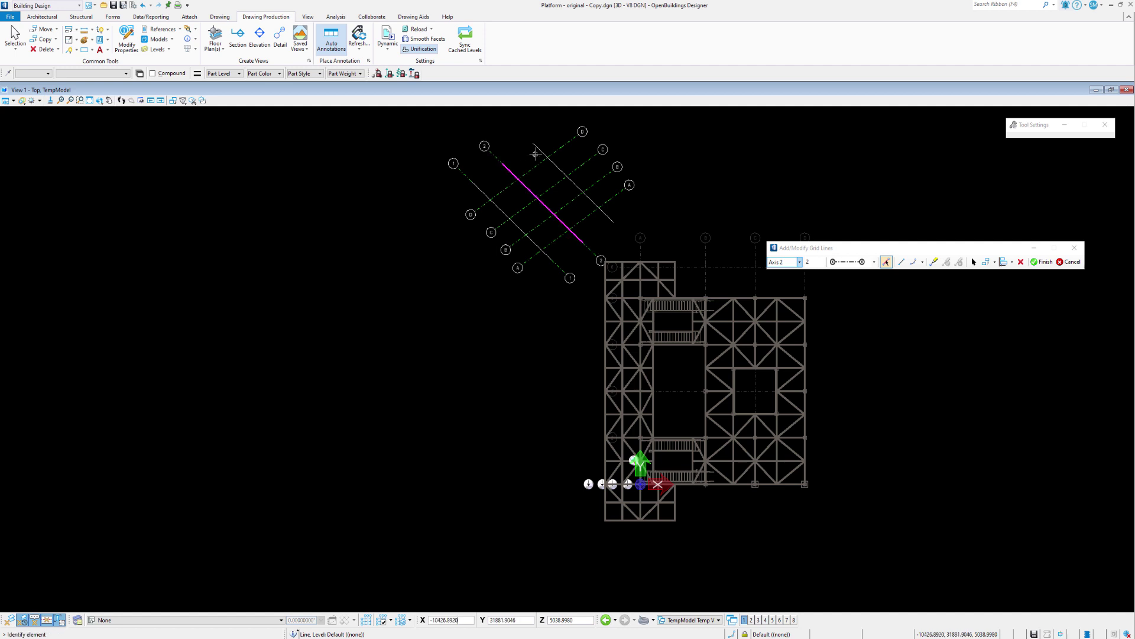
left_click(543, 145)
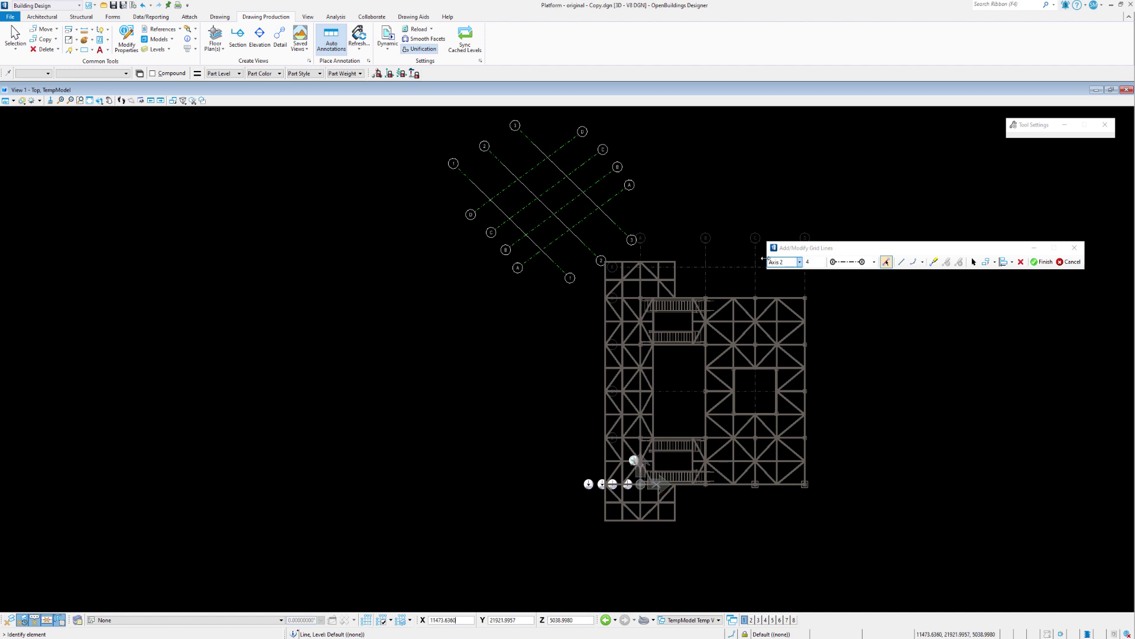
Step: Select Axis 3 and finish the sketch grid
left_click(798, 262)
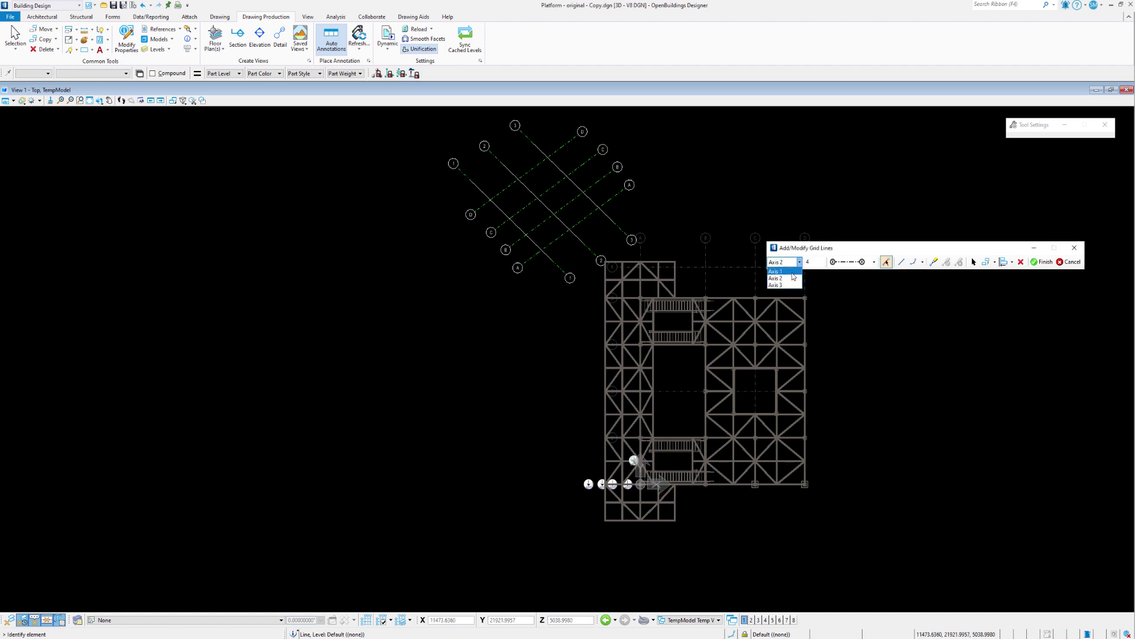
left_click(782, 285)
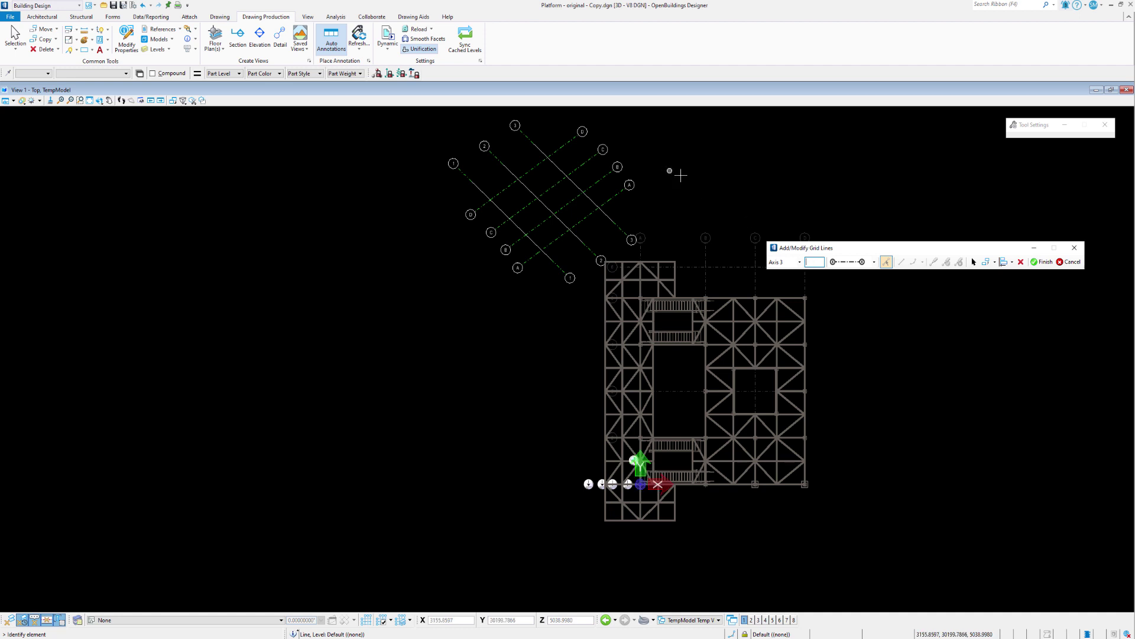
left_click(1042, 261)
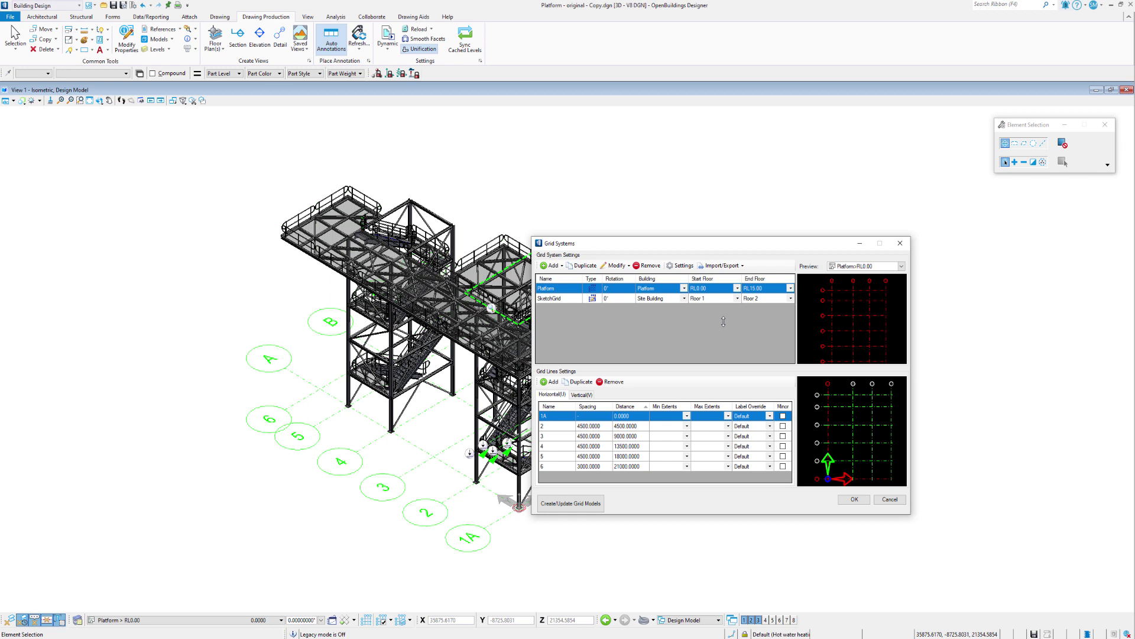
Step: Accept the Grid Systems dialog with SketchGrid listed below Platform
left_click(850, 498)
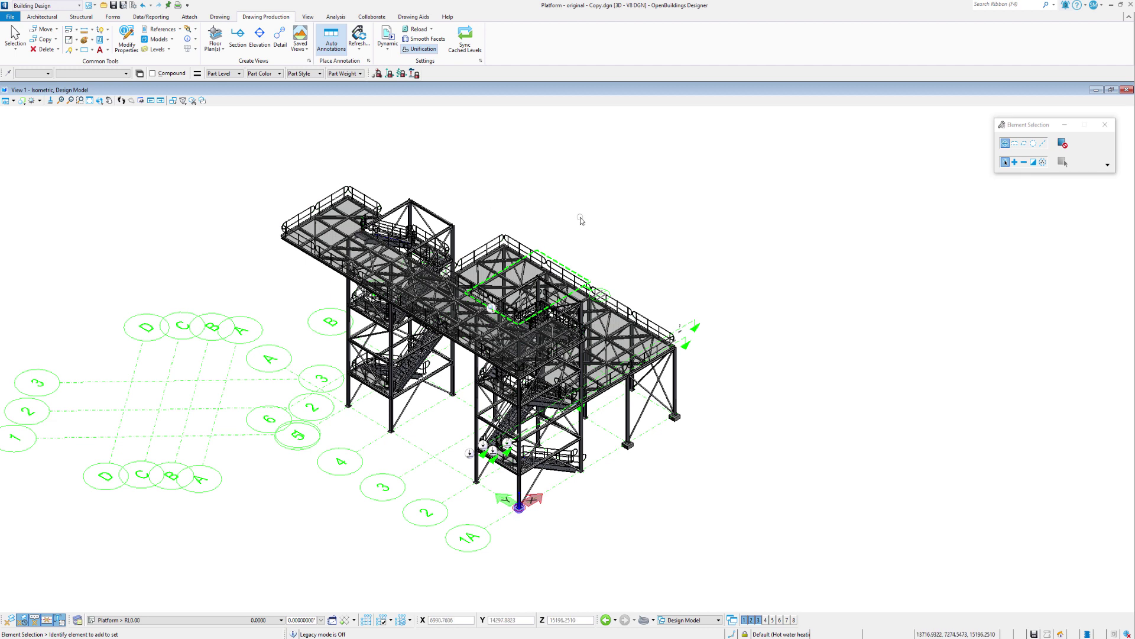
Step: Zoom out in the isometric view to show the whole platform with both grids
scroll(580, 218, "down", 2)
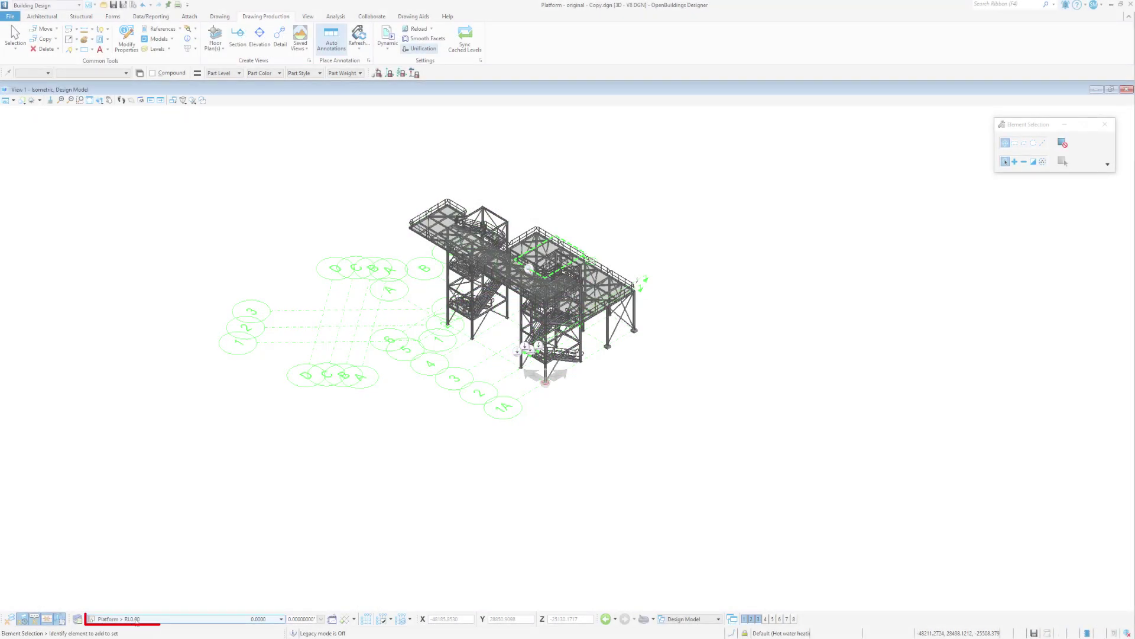
Step: Make Site Building Floor 1 the active floor and keep SketchGrid as the only active grid
left_click(151, 618)
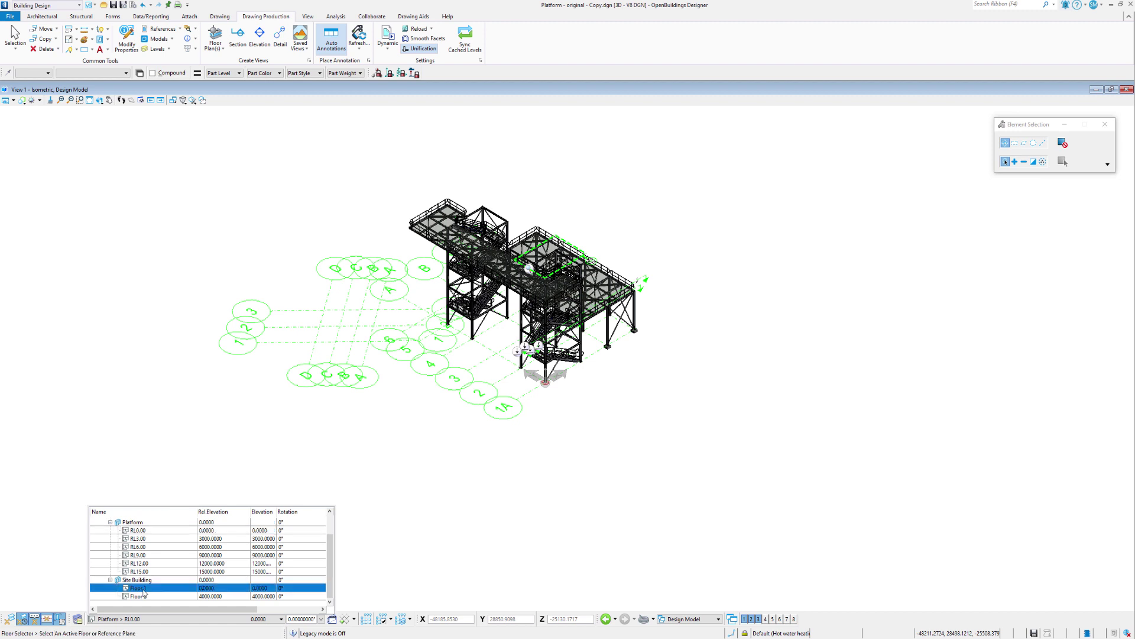
left_click(143, 589)
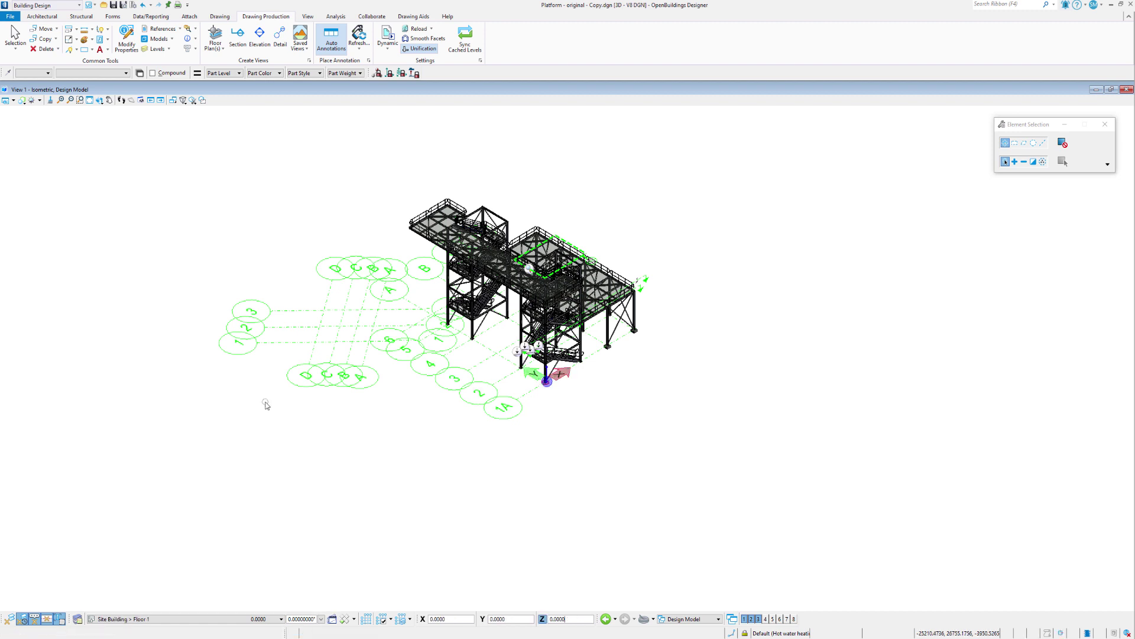
left_click(391, 619)
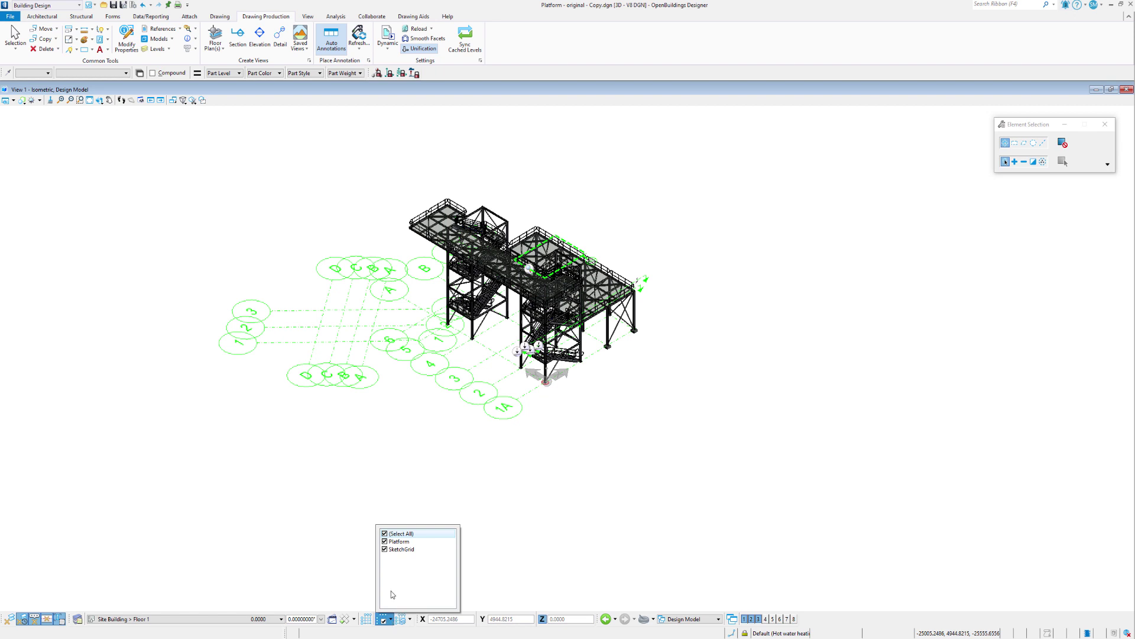
left_click(384, 549)
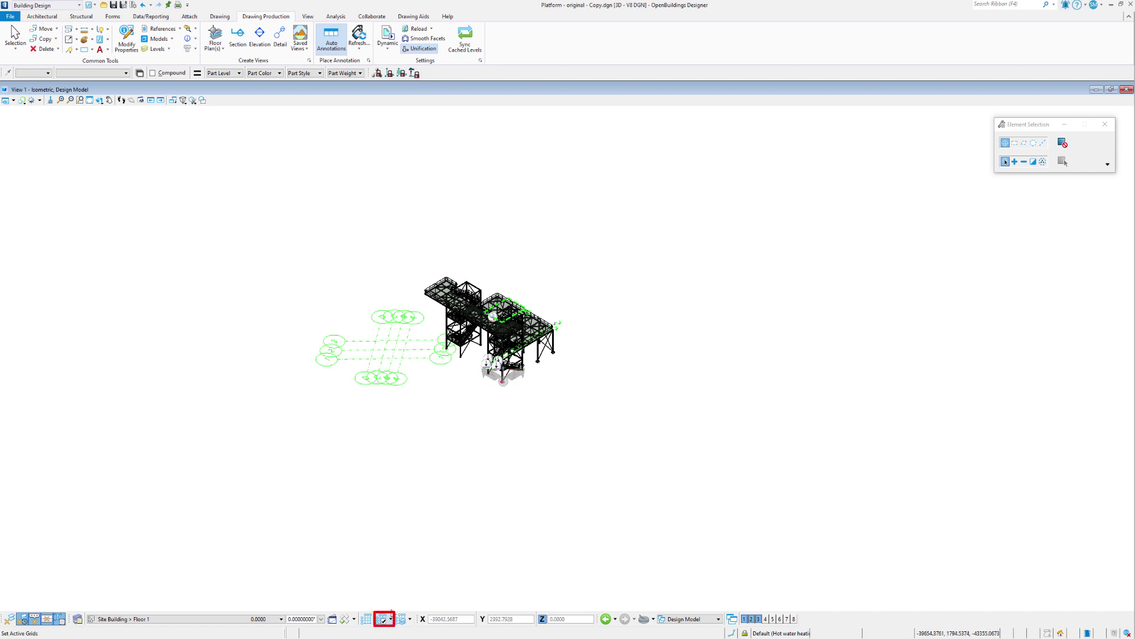
Step: Set the grid display to Follow Active Floor
left_click(384, 619)
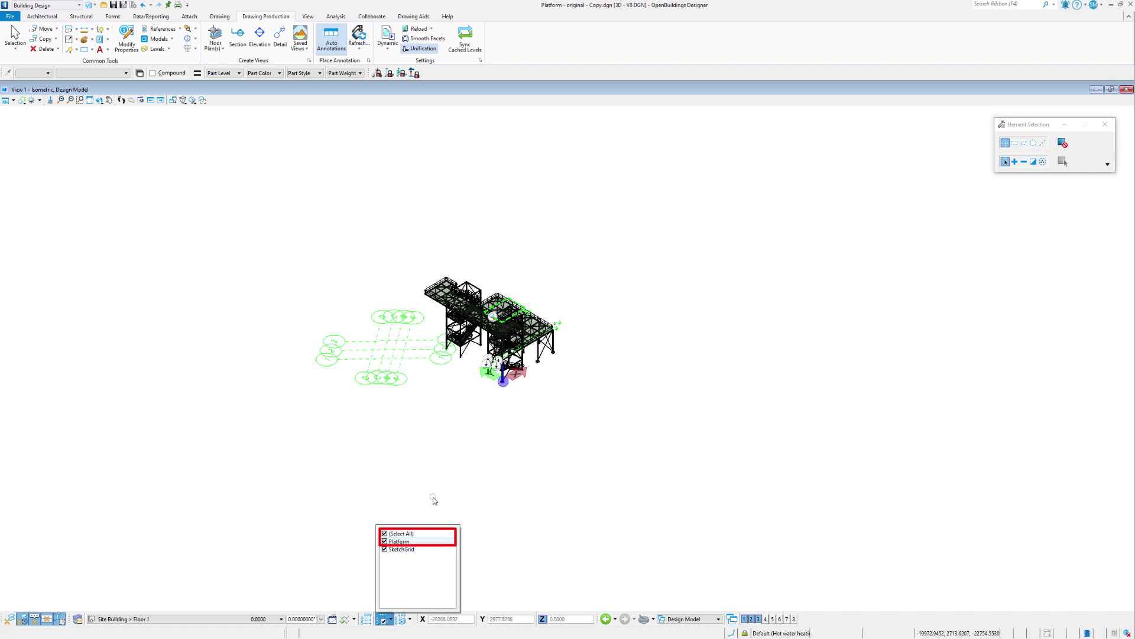
left_click(409, 620)
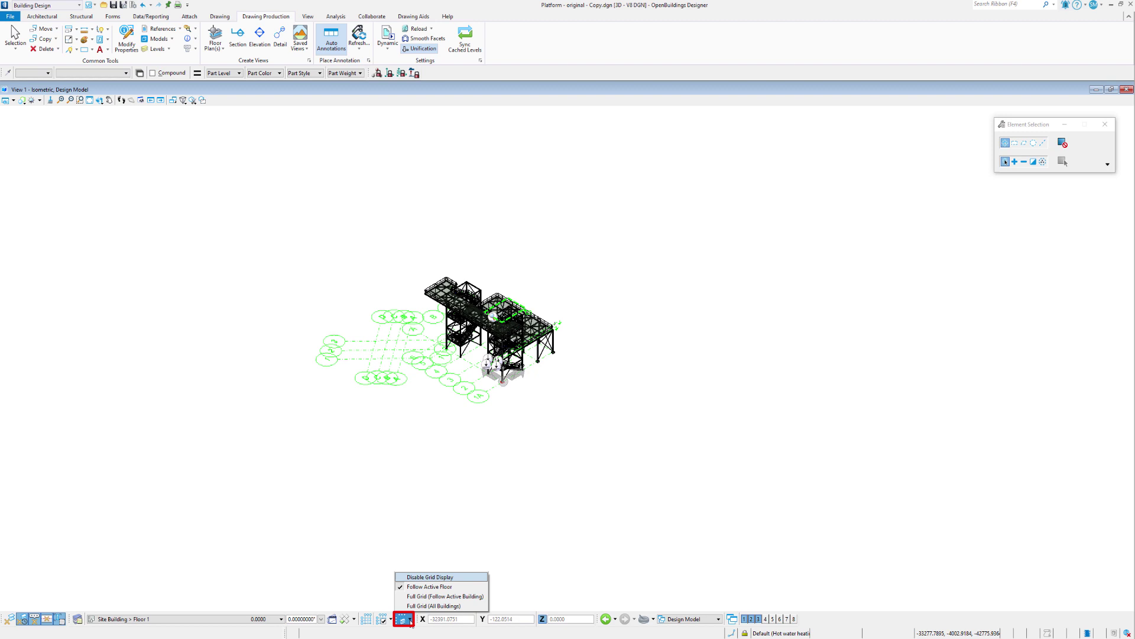
left_click(435, 588)
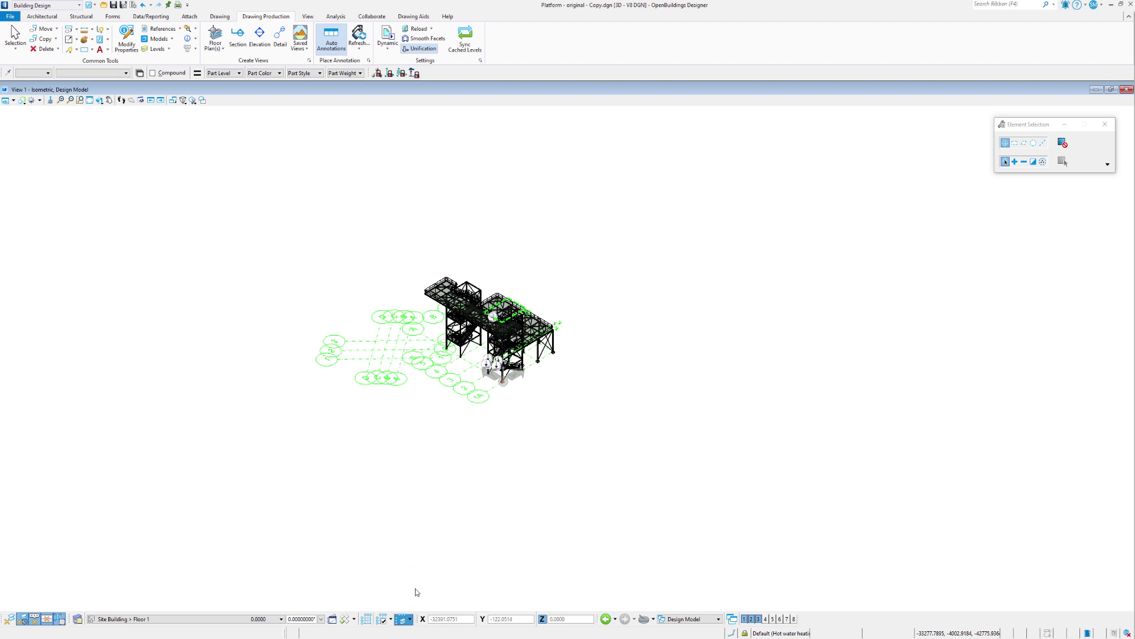
Step: Switch the active floor to Platform RL3.00, then back to Site Building Floor 1
left_click(254, 620)
scroll(187, 583, "down", 1)
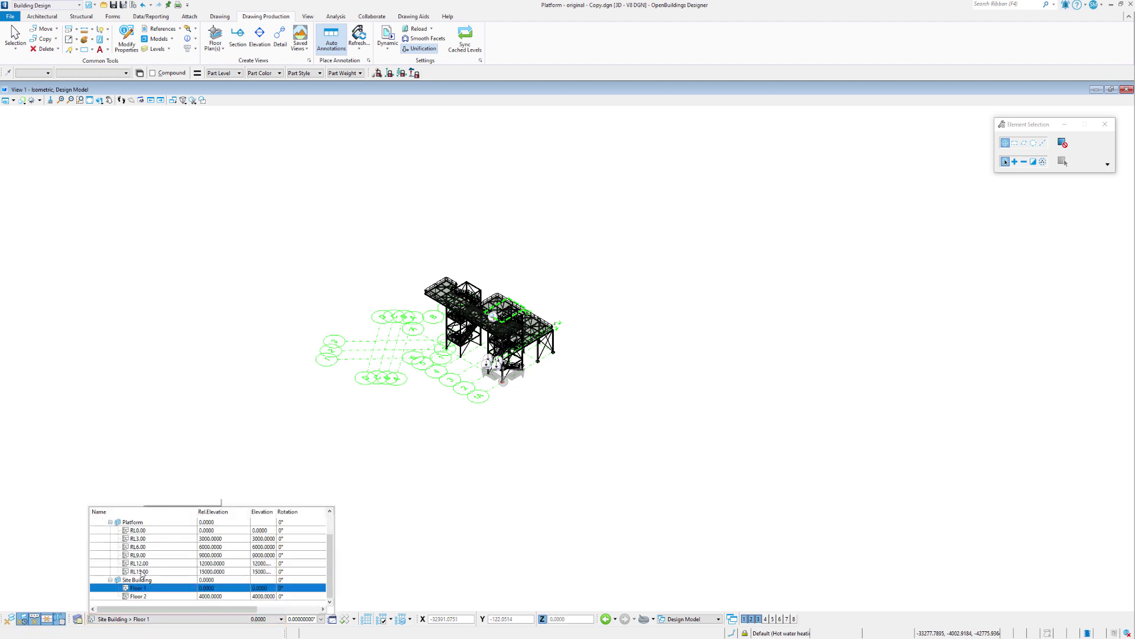
left_click(144, 539)
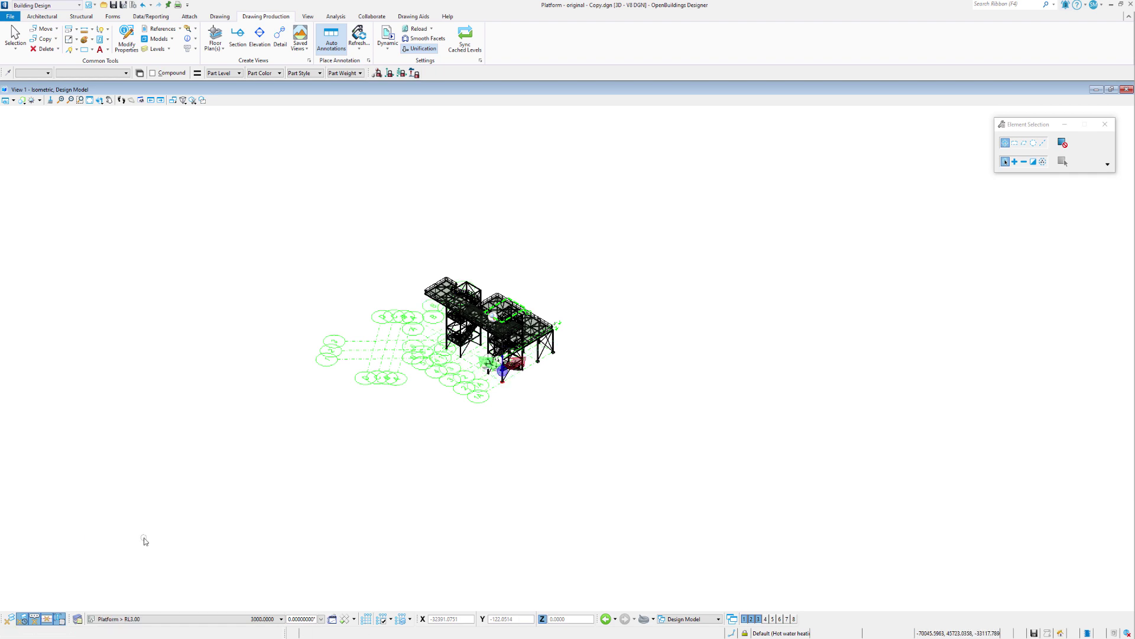
scroll(429, 384, "up", 2)
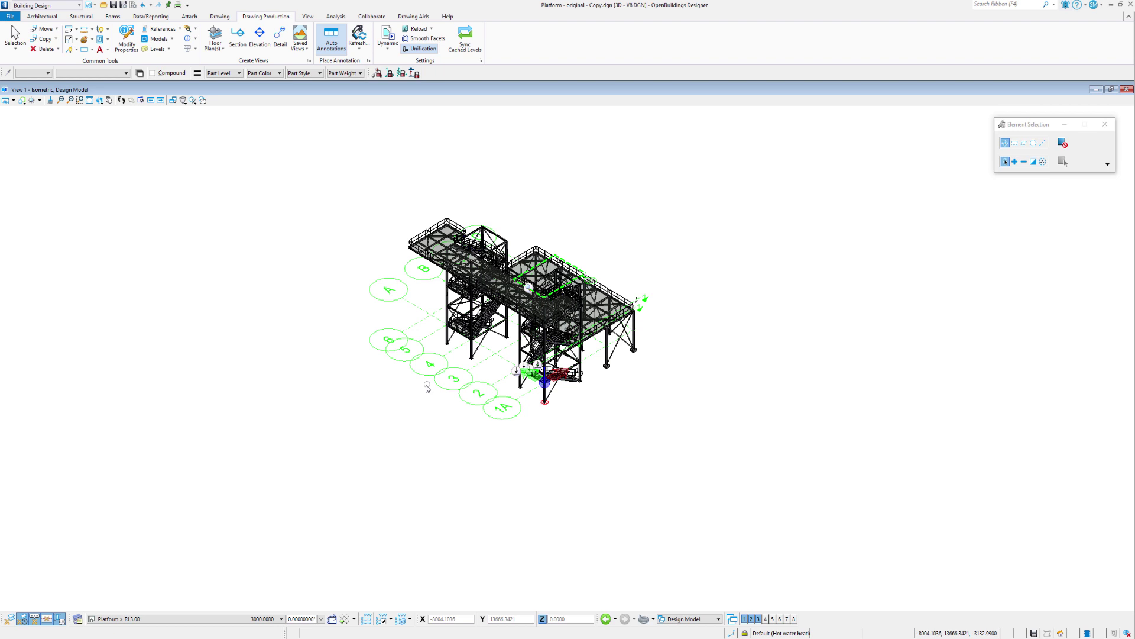
left_click(190, 618)
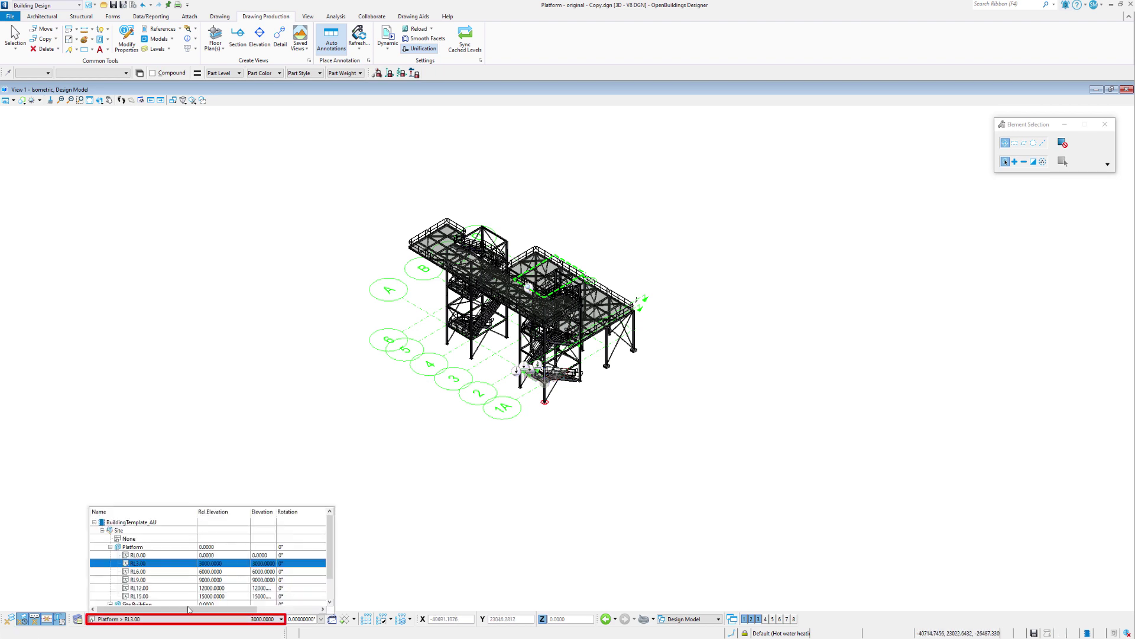
scroll(161, 555, "down", 1)
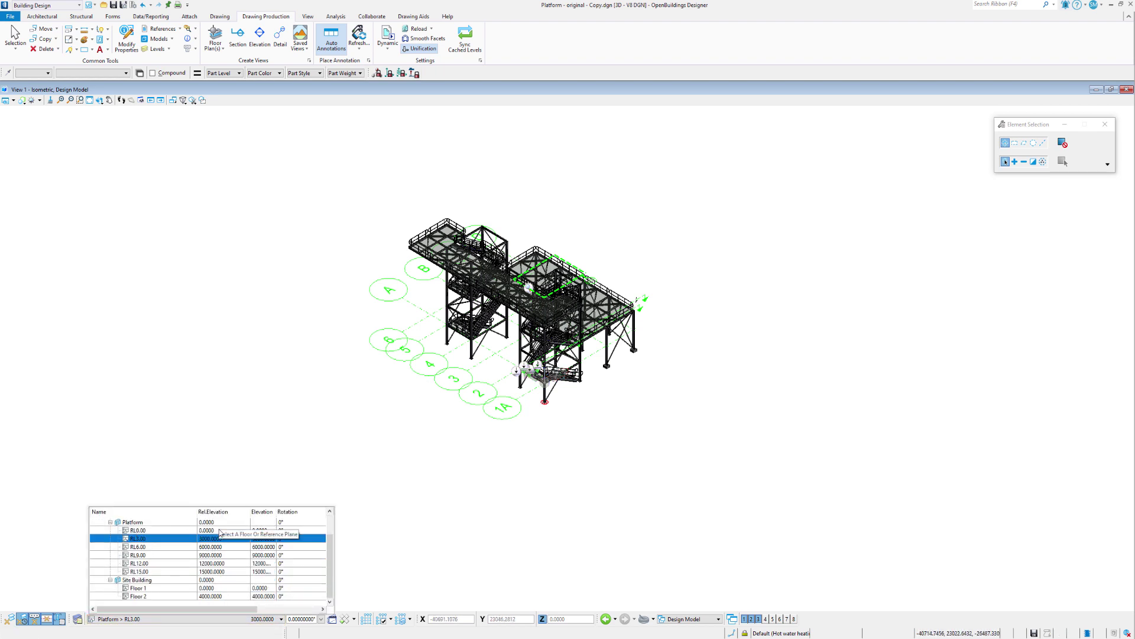
left_click(139, 588)
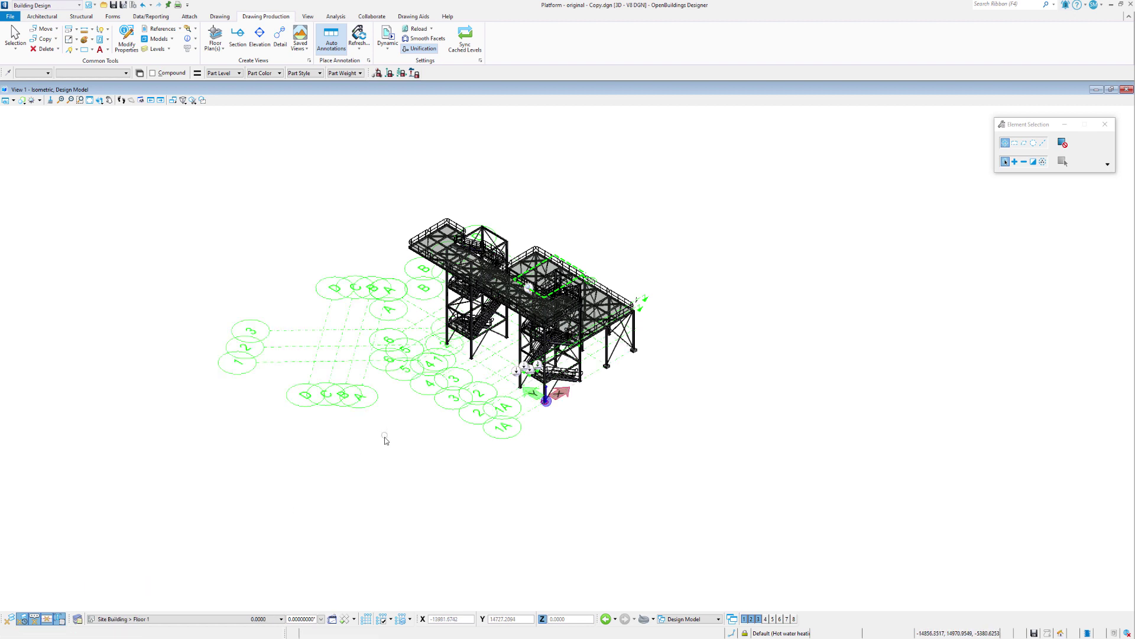
scroll(386, 438, "down", 2)
Step: Try Full Grid (All Buildings) and Full Grid (Follow Active Building), then disable grid display
left_click(410, 619)
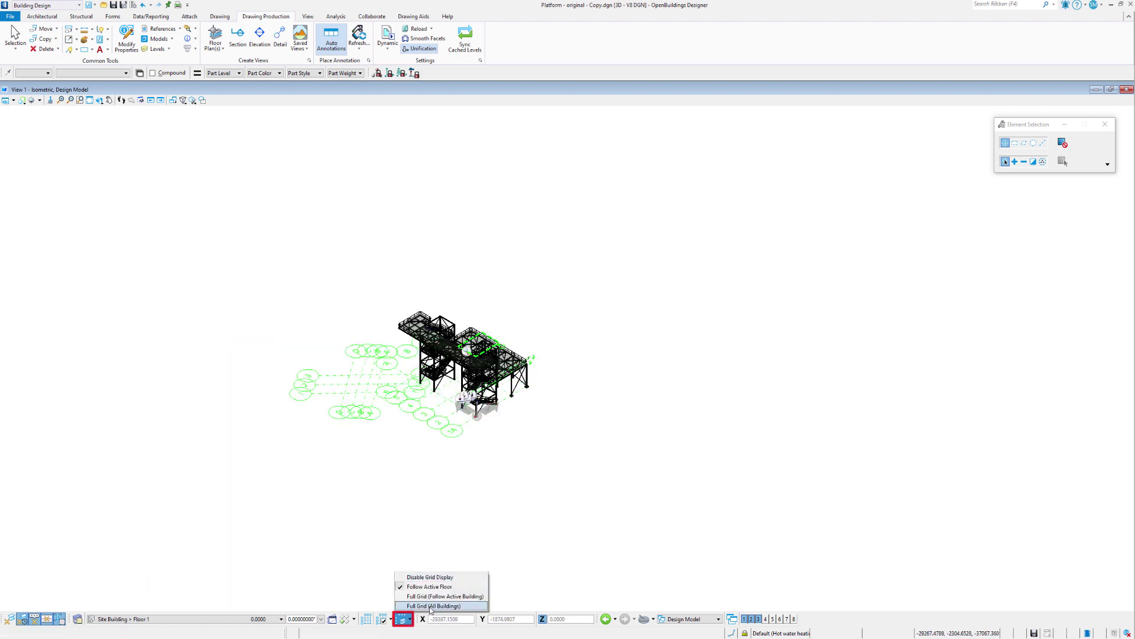
left_click(431, 607)
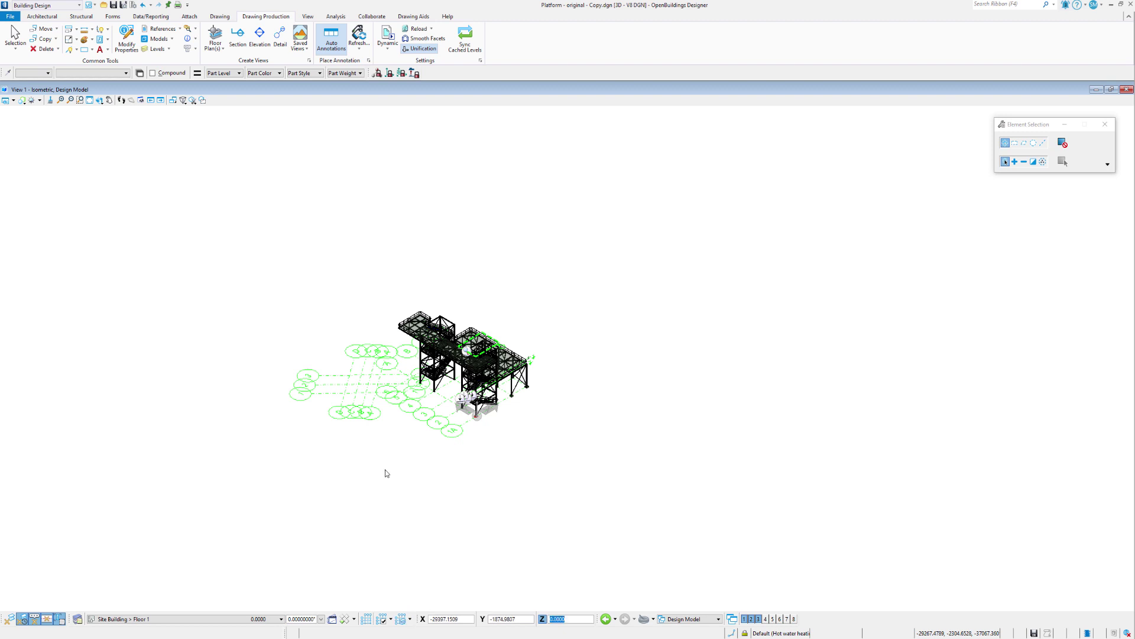
left_click(410, 618)
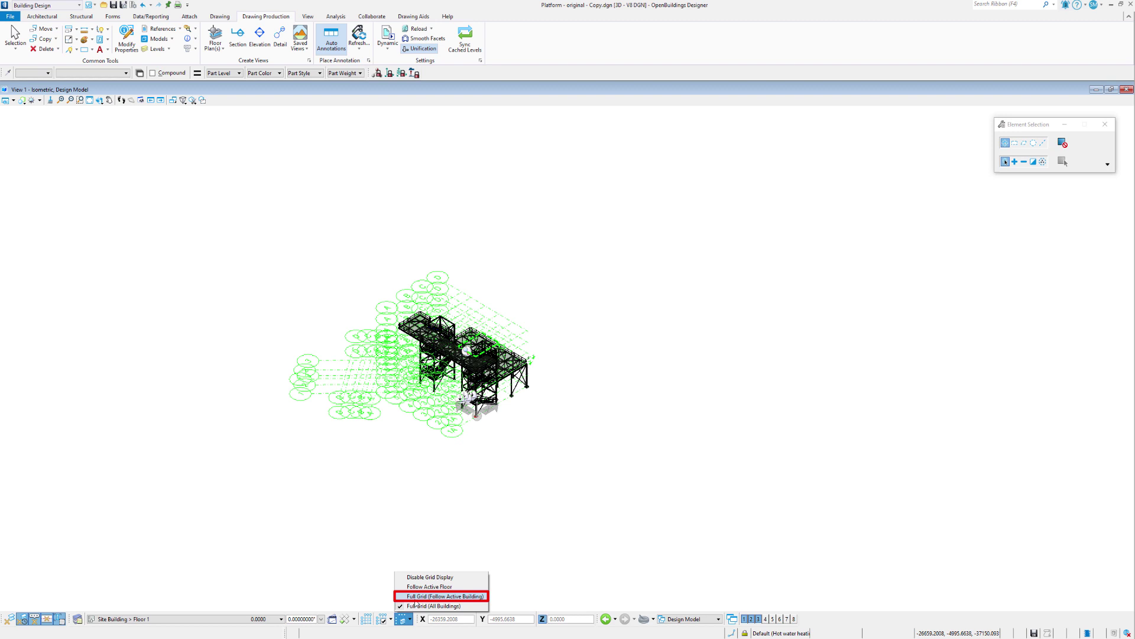
left_click(416, 597)
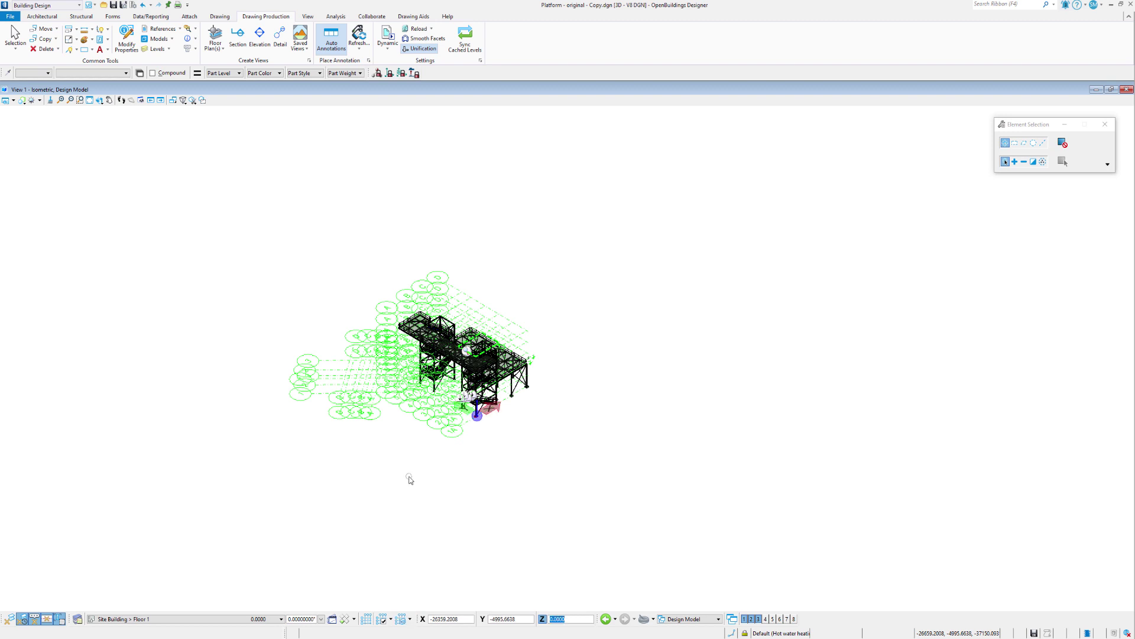
scroll(342, 340, "up", 2)
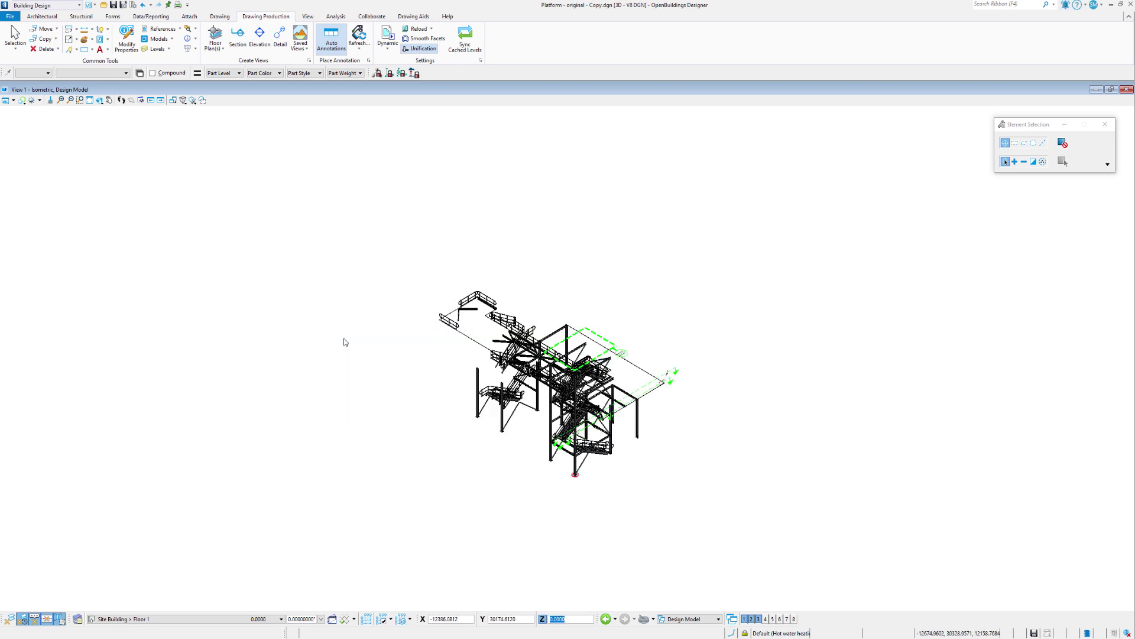
left_click(403, 619)
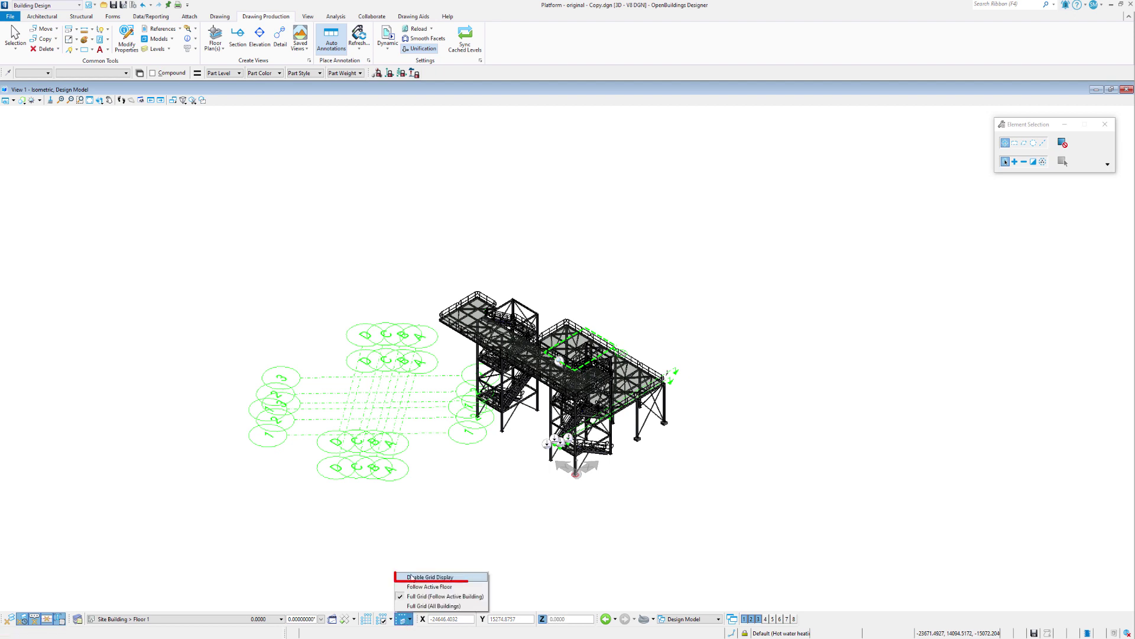
left_click(412, 576)
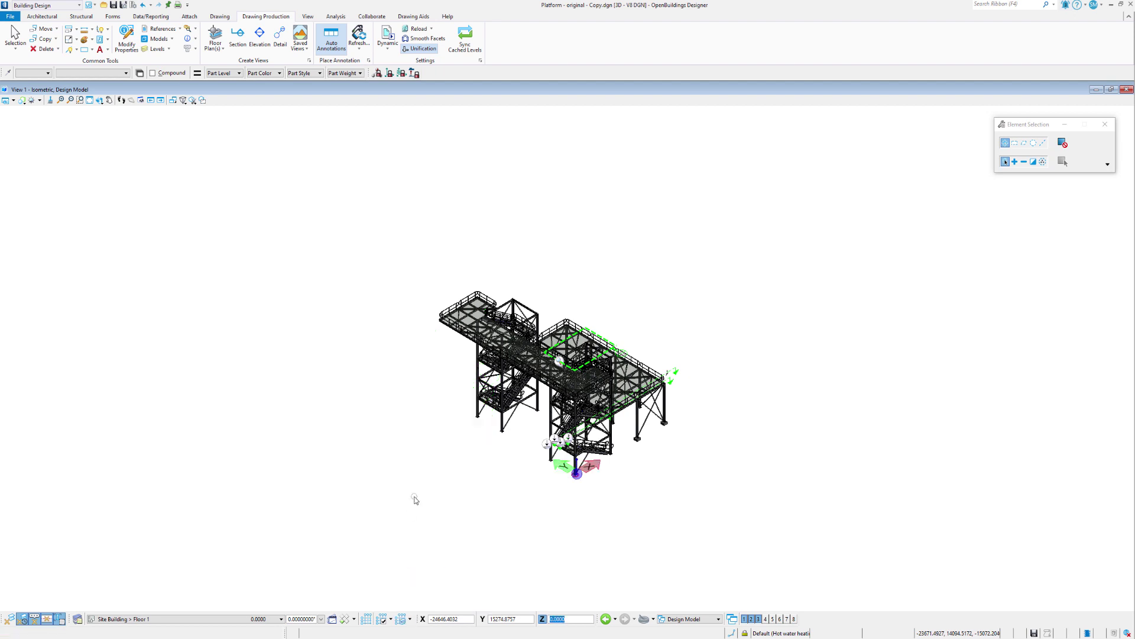
Step: Set grid display to Follow Active Floor and the active floor to None
left_click(403, 618)
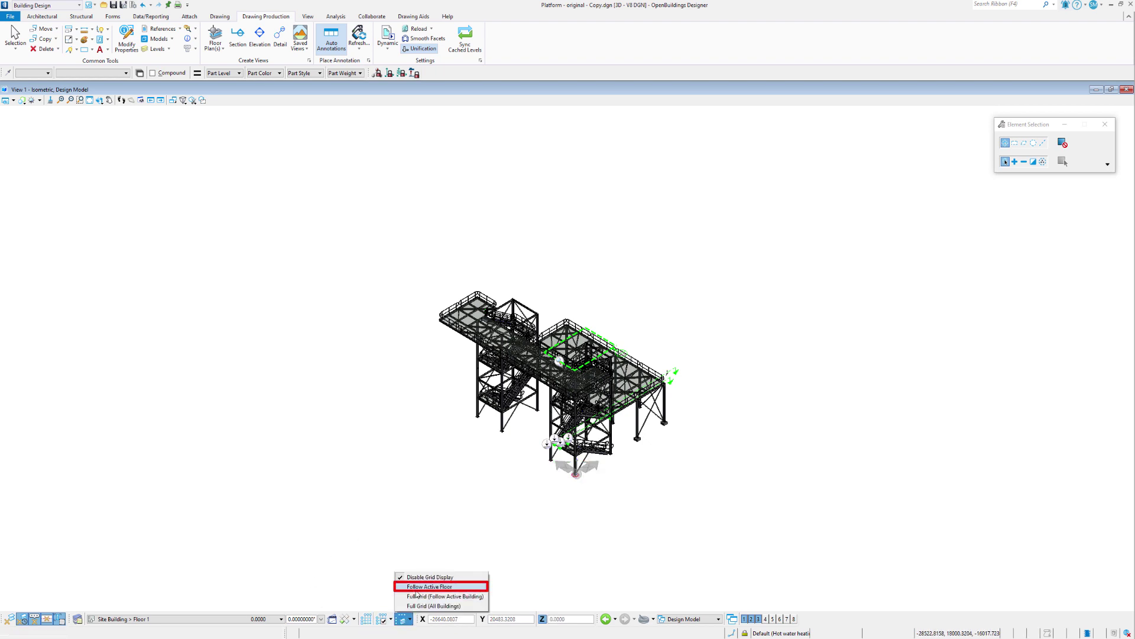
left_click(417, 588)
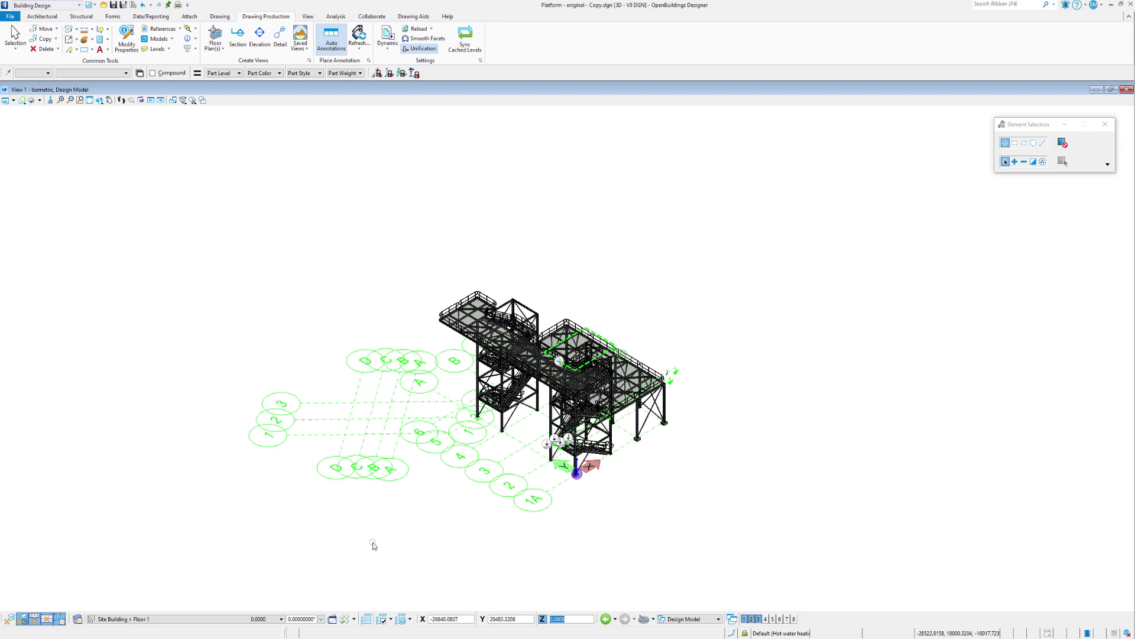
left_click(156, 618)
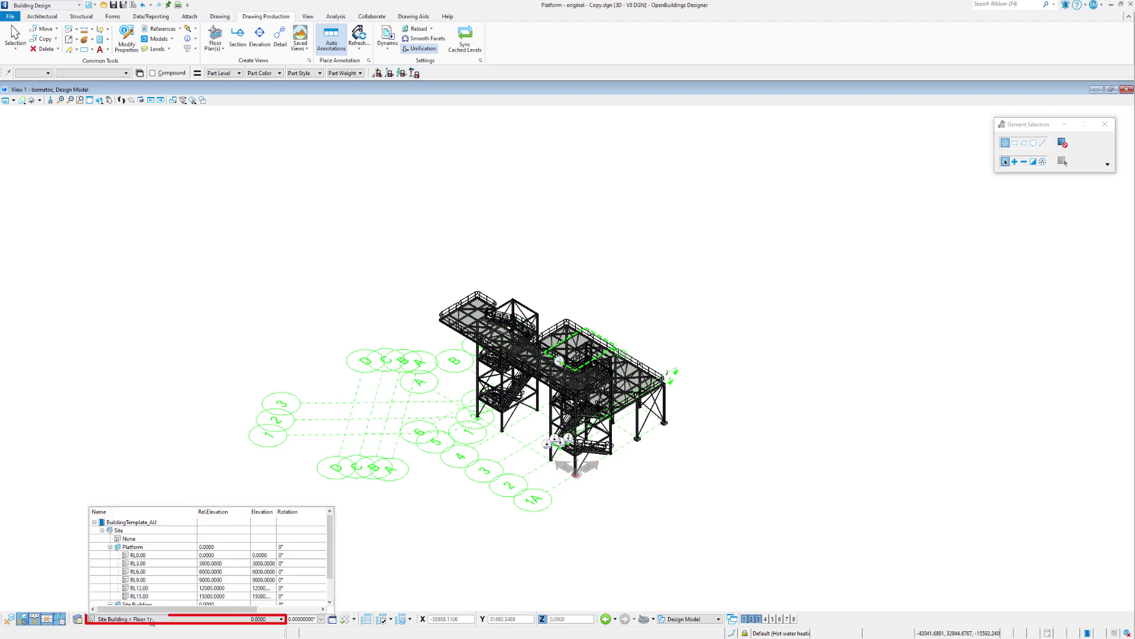
left_click(130, 539)
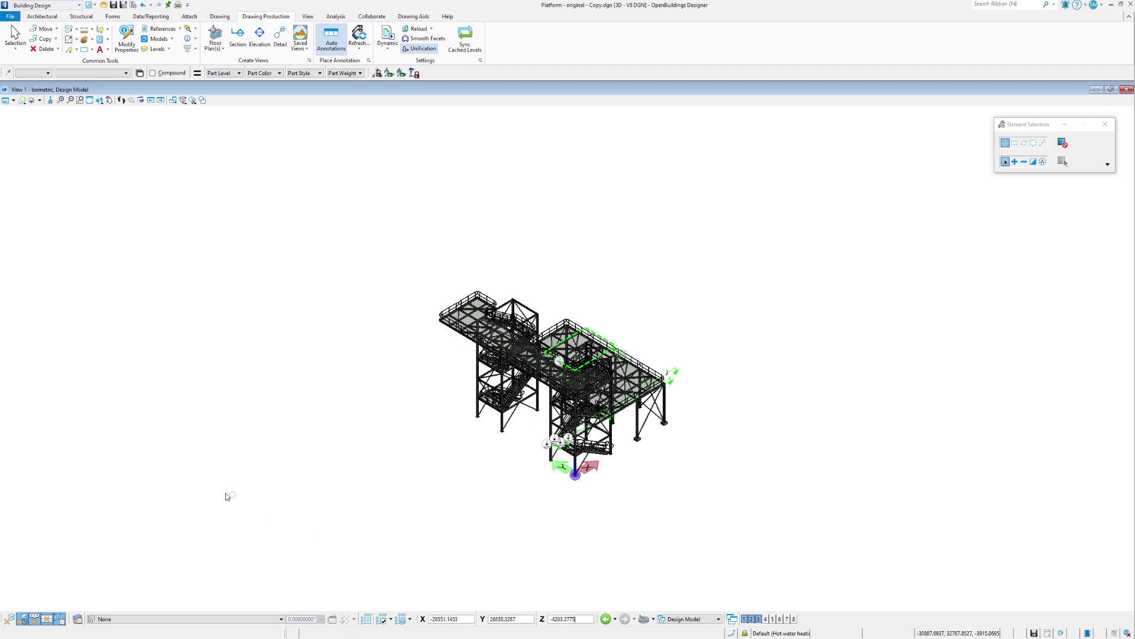
scroll(228, 495, "down", 2)
scroll(461, 467, "up", 2)
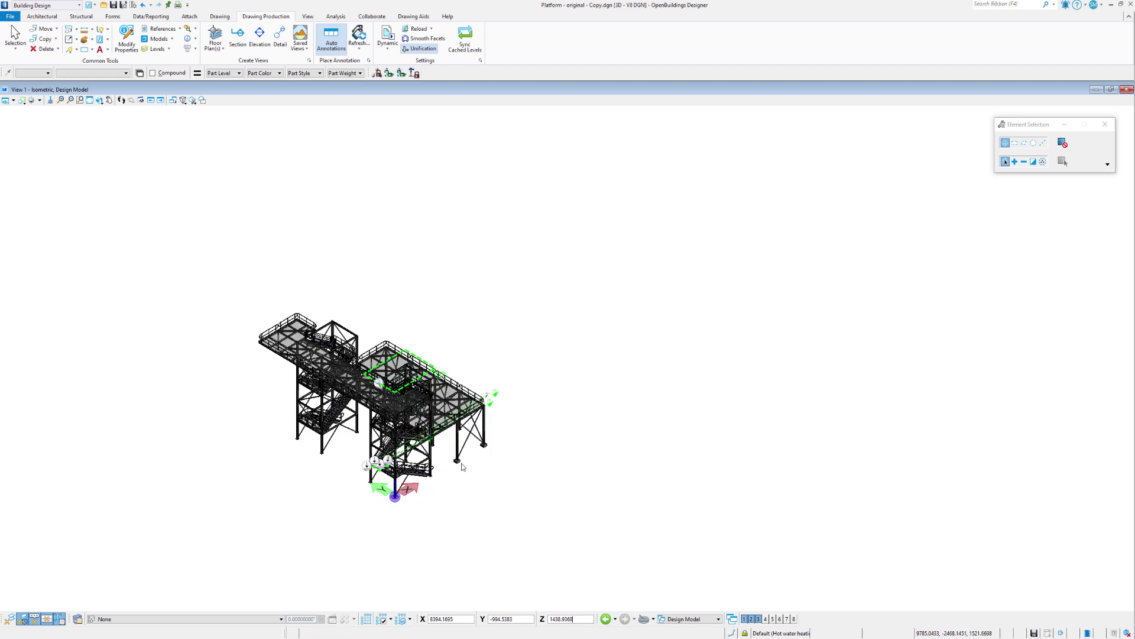